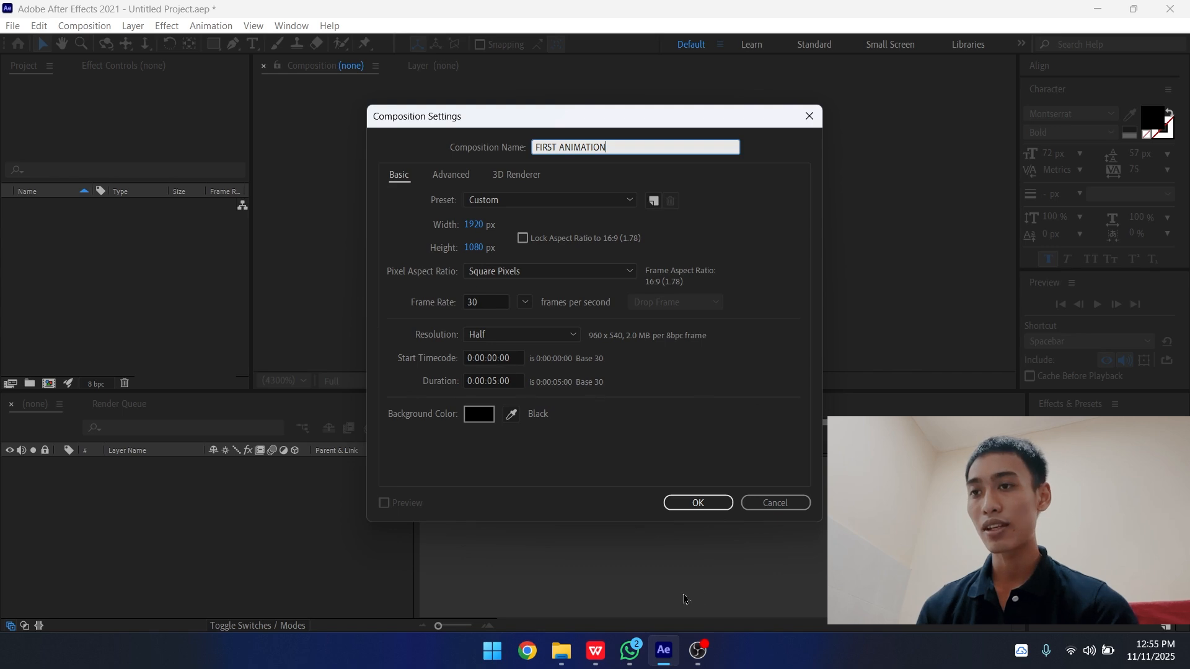
Create the FIRST ANIMATION composition and add a white 1920 × 1080 px solid layer named BACKGROUND to it
left_click(685, 506)
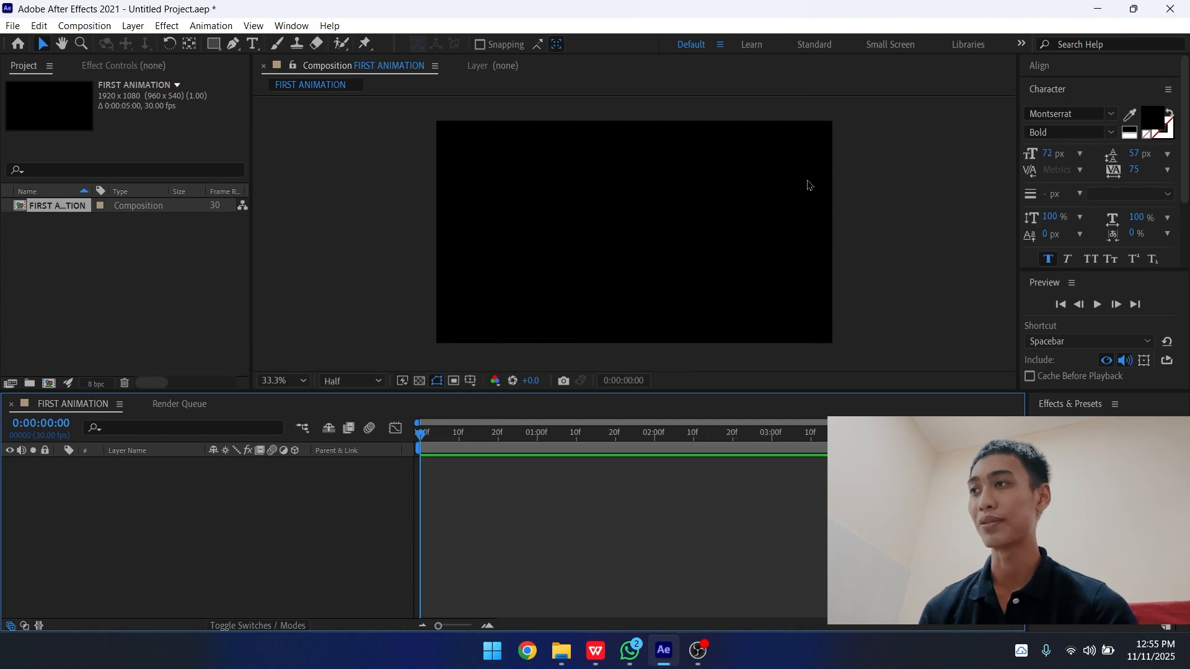
right_click(321, 495)
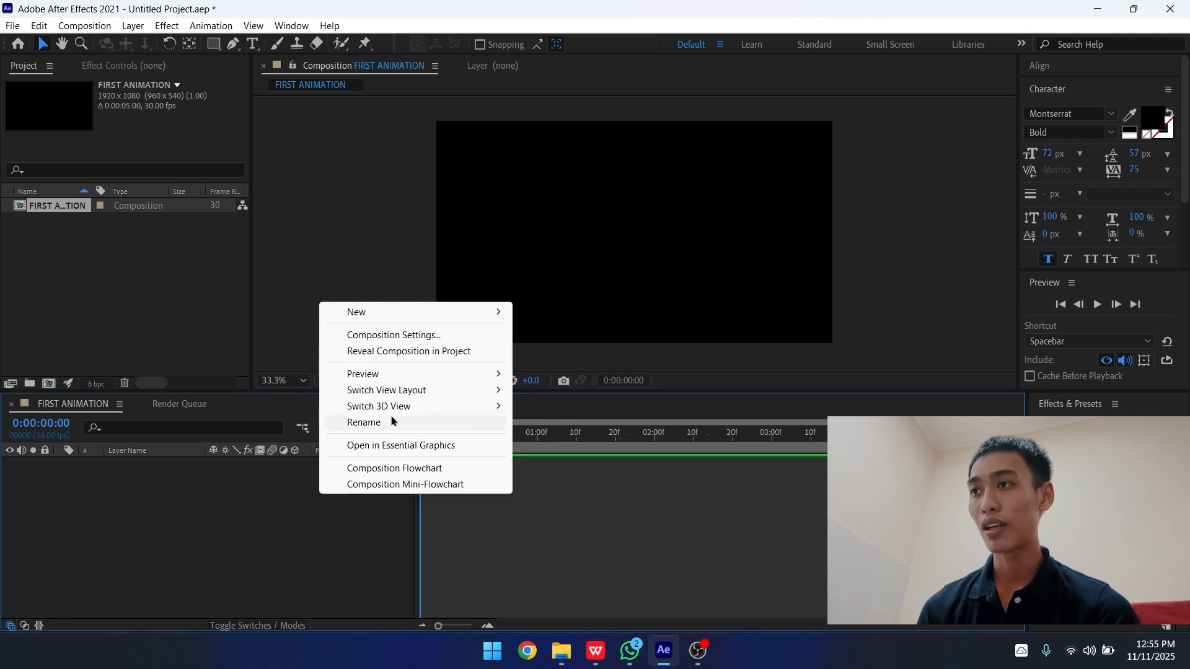
mouse_move(366, 314)
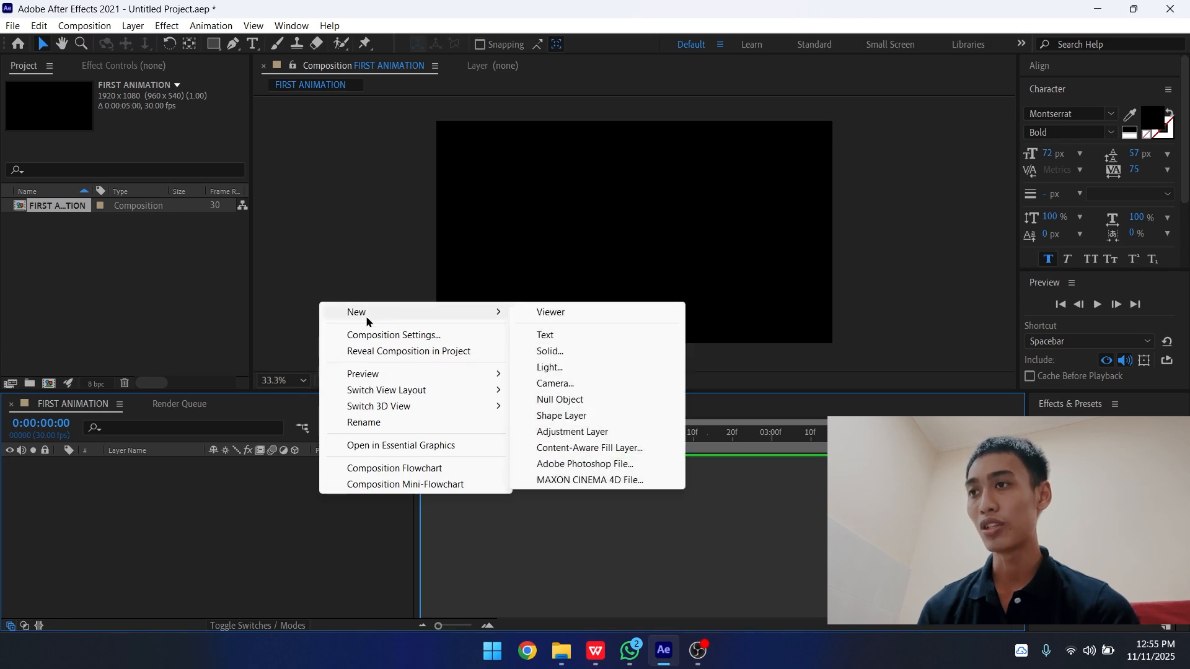
left_click(571, 356)
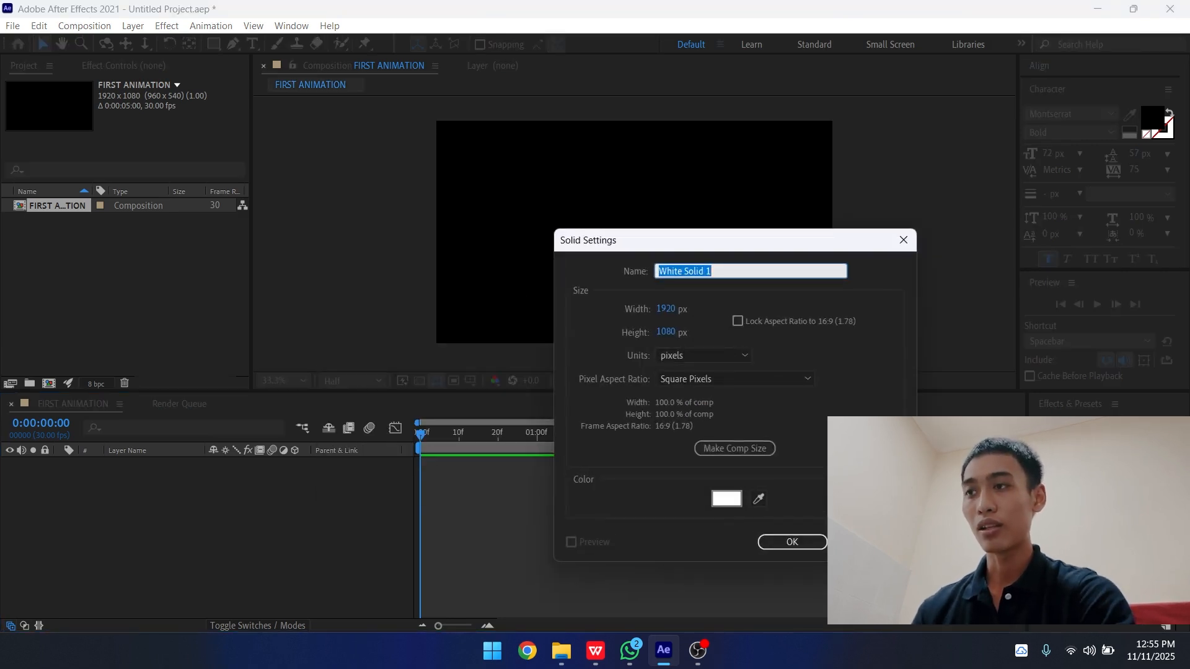
type("BACKGR")
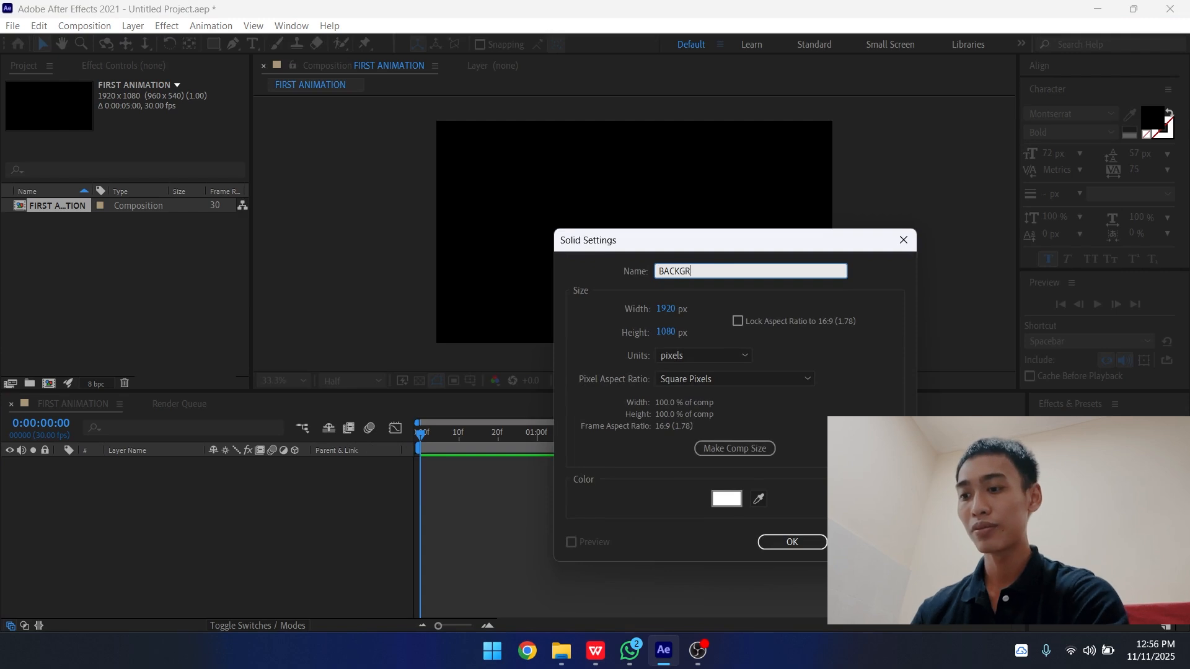
type("OUND")
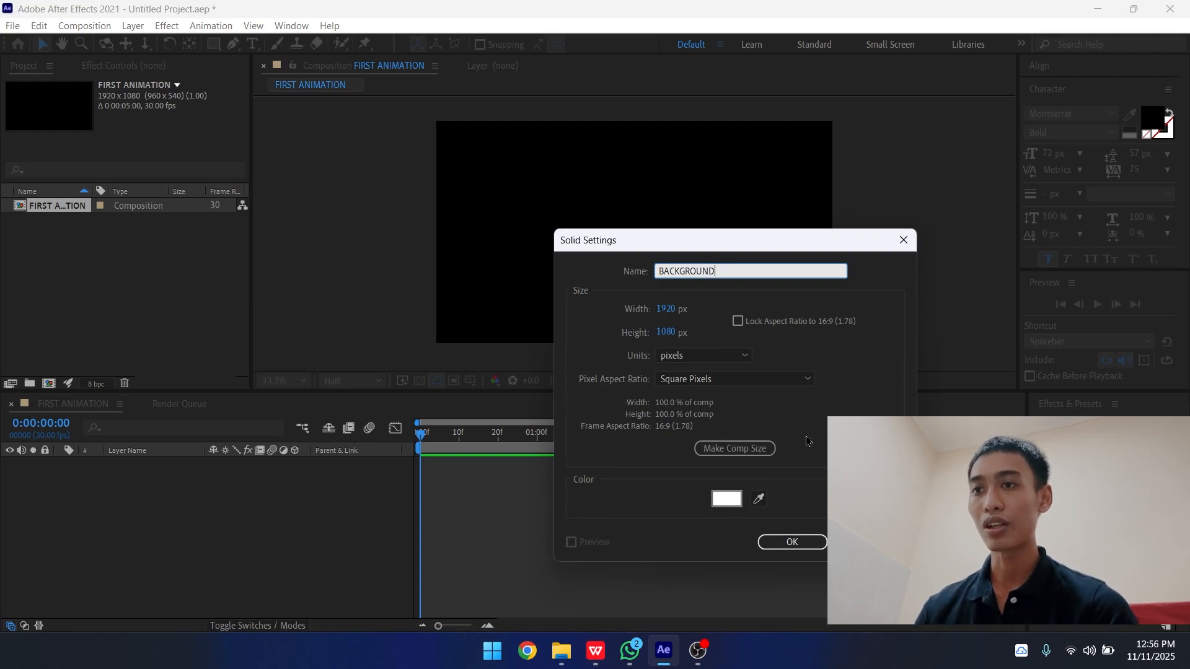
left_click(727, 499)
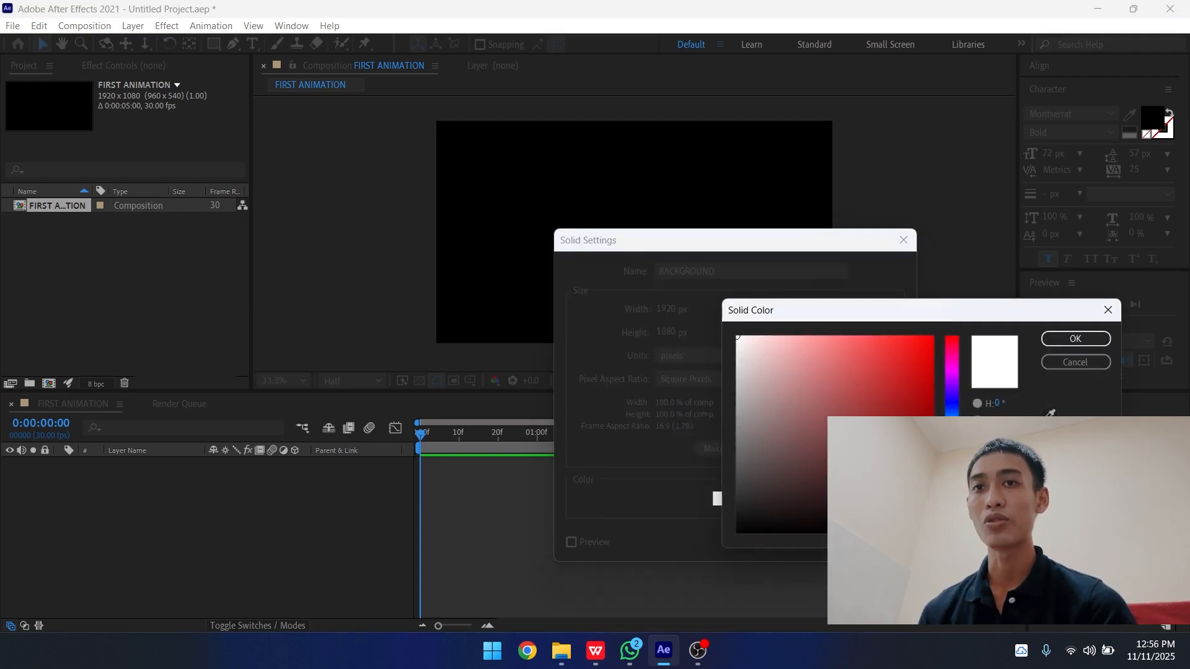
left_click(1076, 338)
left_click(793, 539)
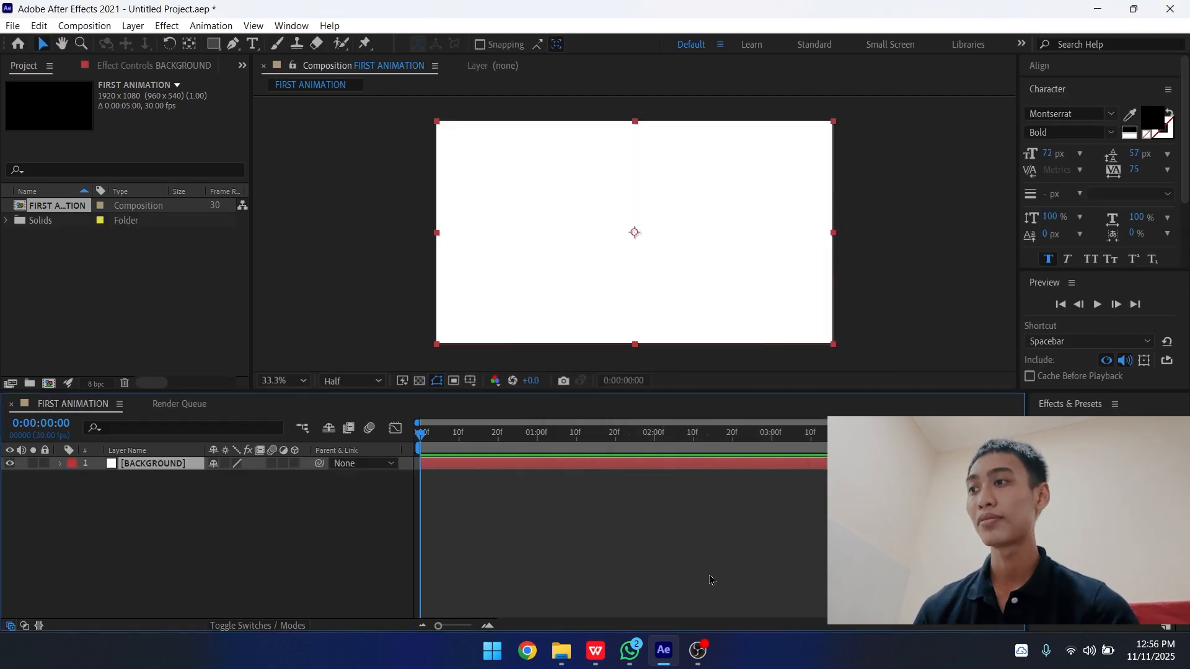
left_click(304, 590)
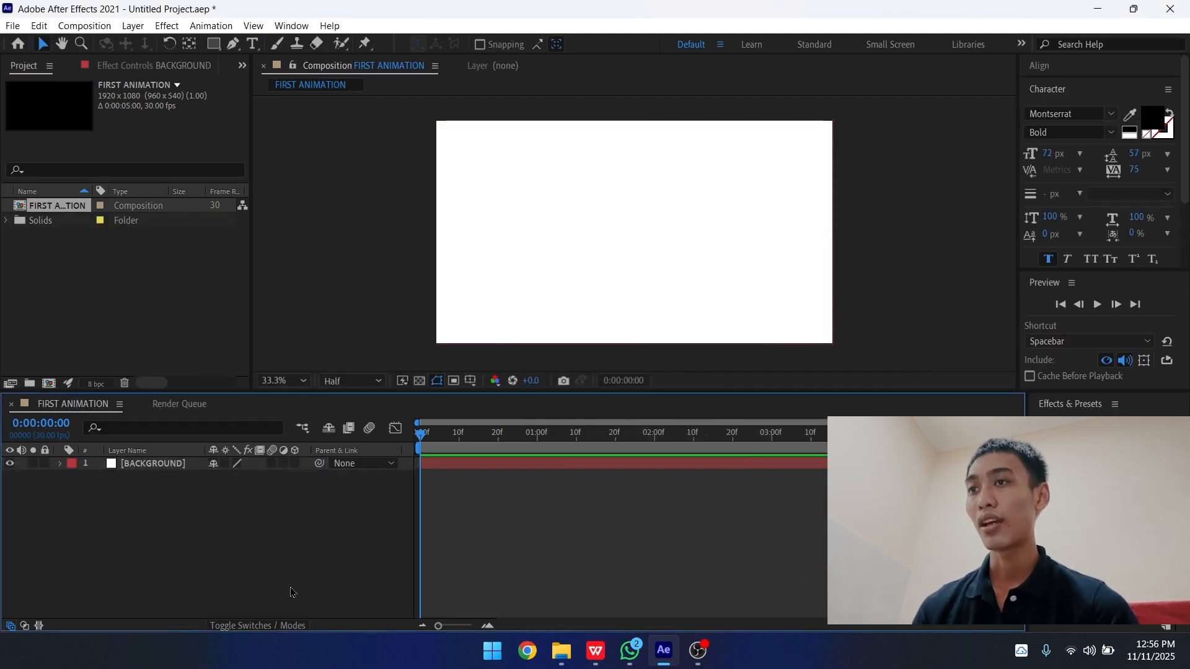
Add a text layer reading "HELLO" near the middle of the composition, then deselect it
left_click(252, 44)
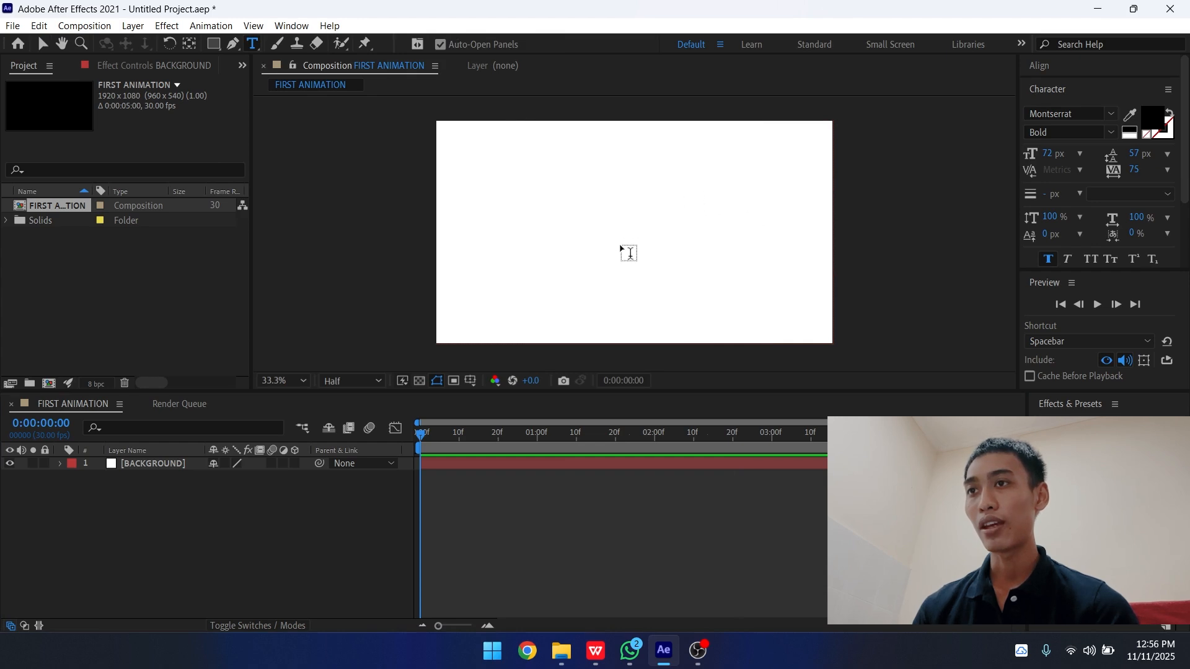
left_click(624, 237)
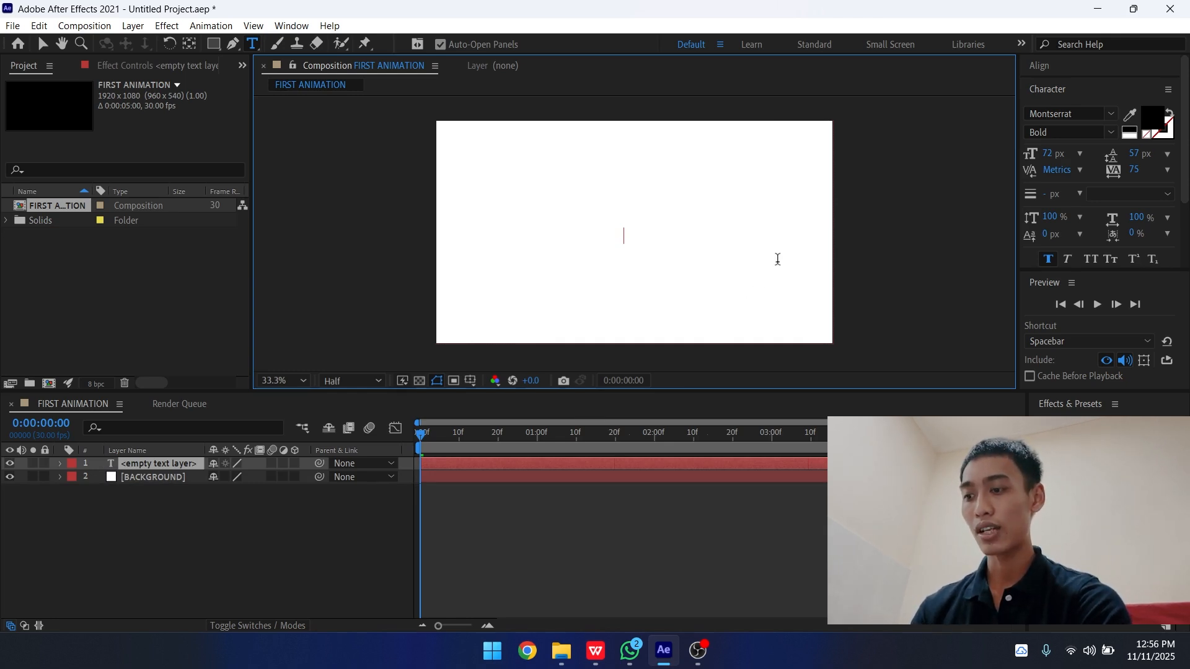
type("HELLO")
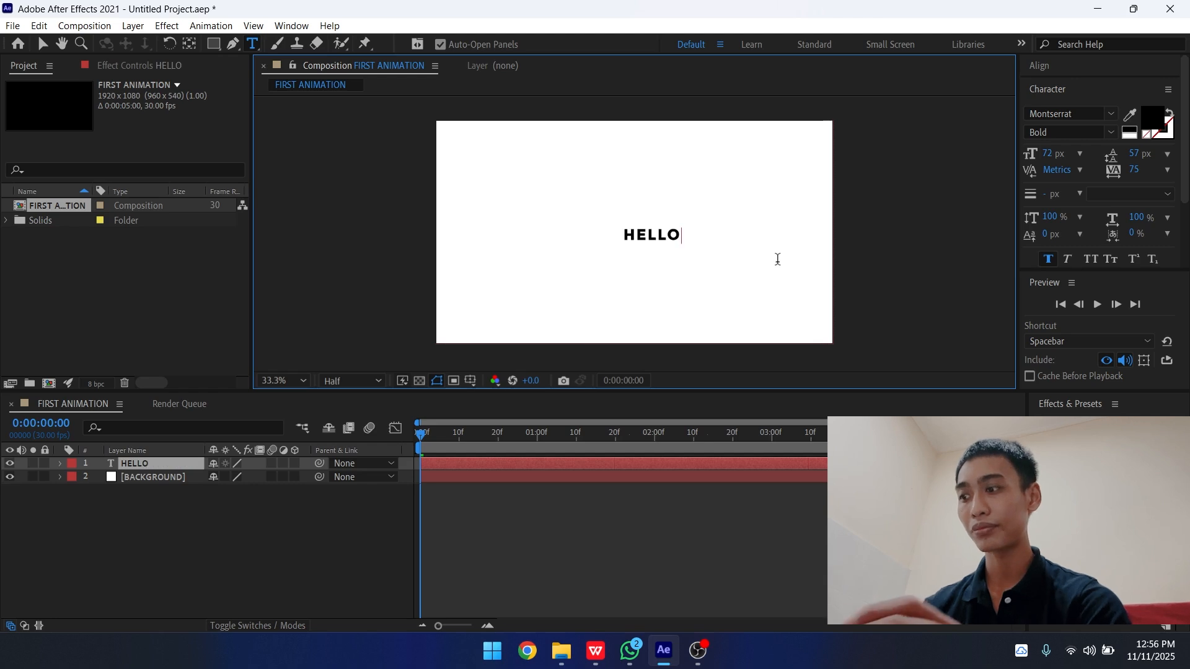
left_click(42, 45)
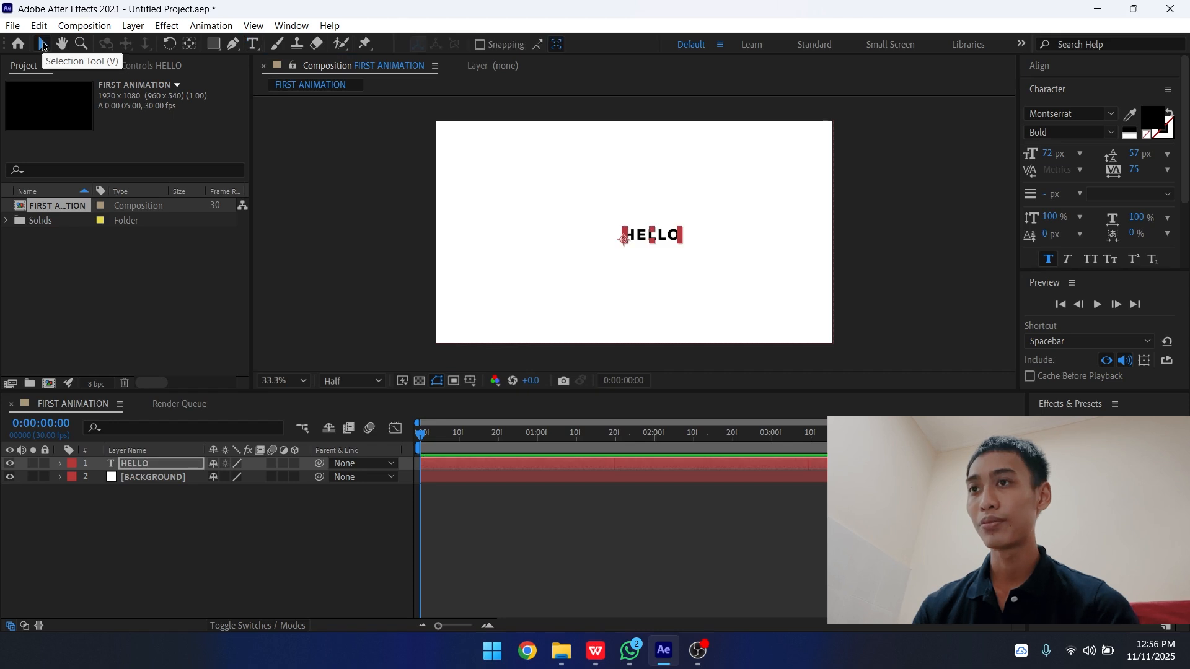
left_click(739, 253)
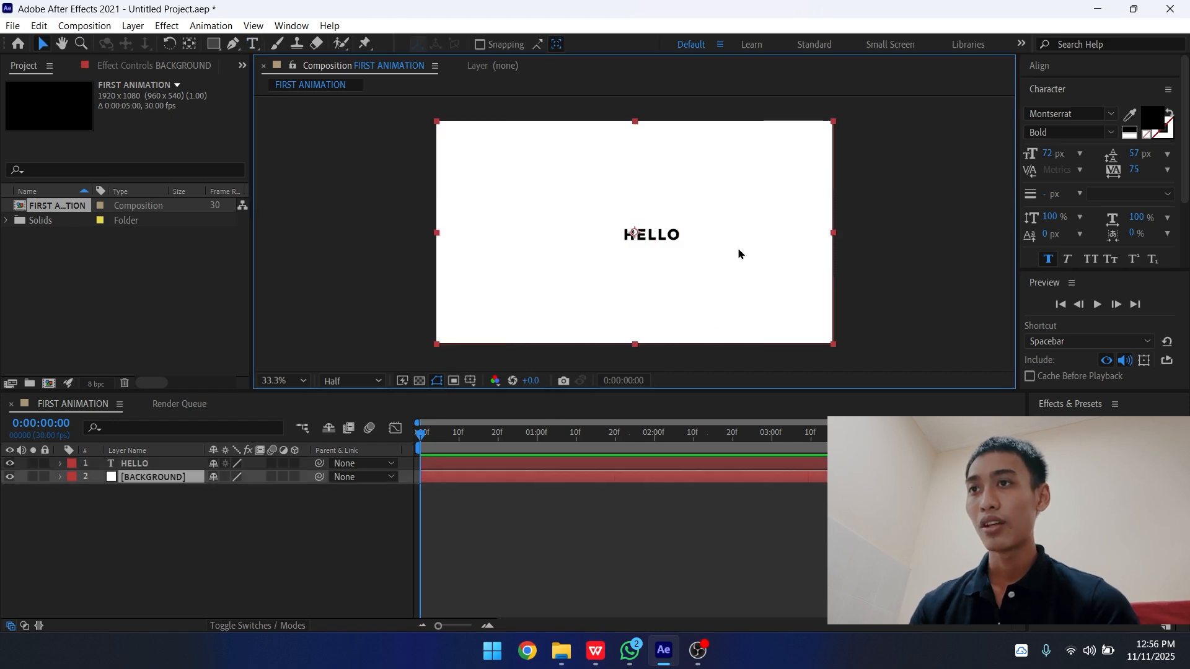
left_click(502, 526)
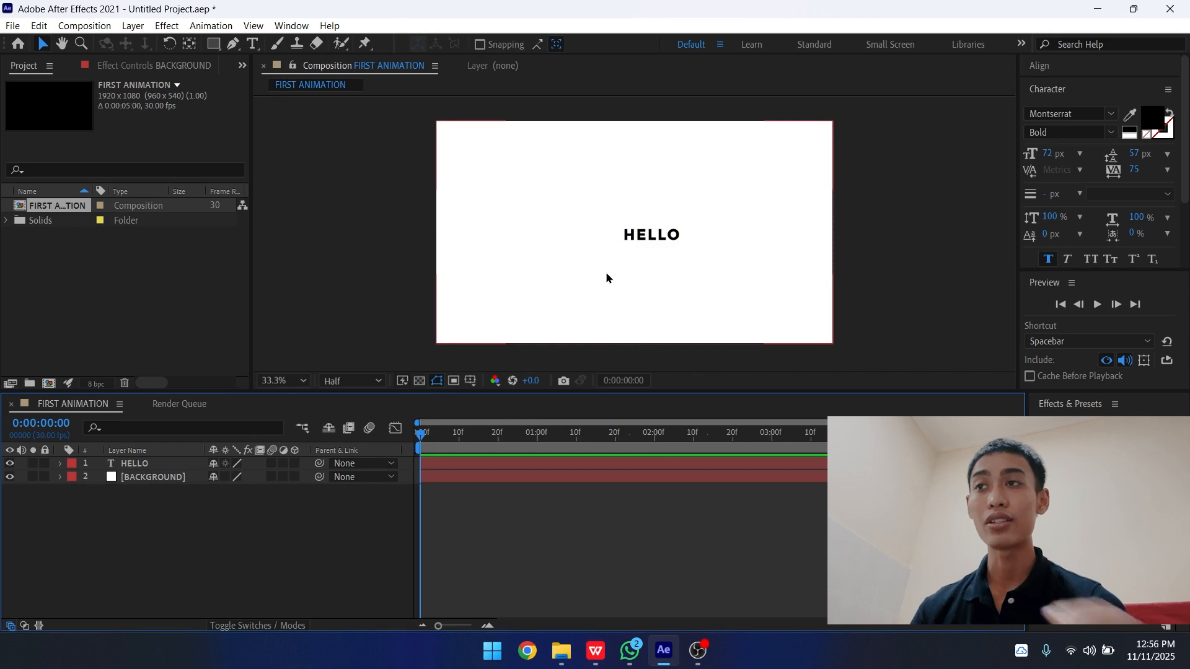
Center the HELLO text layer horizontally and vertically in the composition
left_click(146, 467)
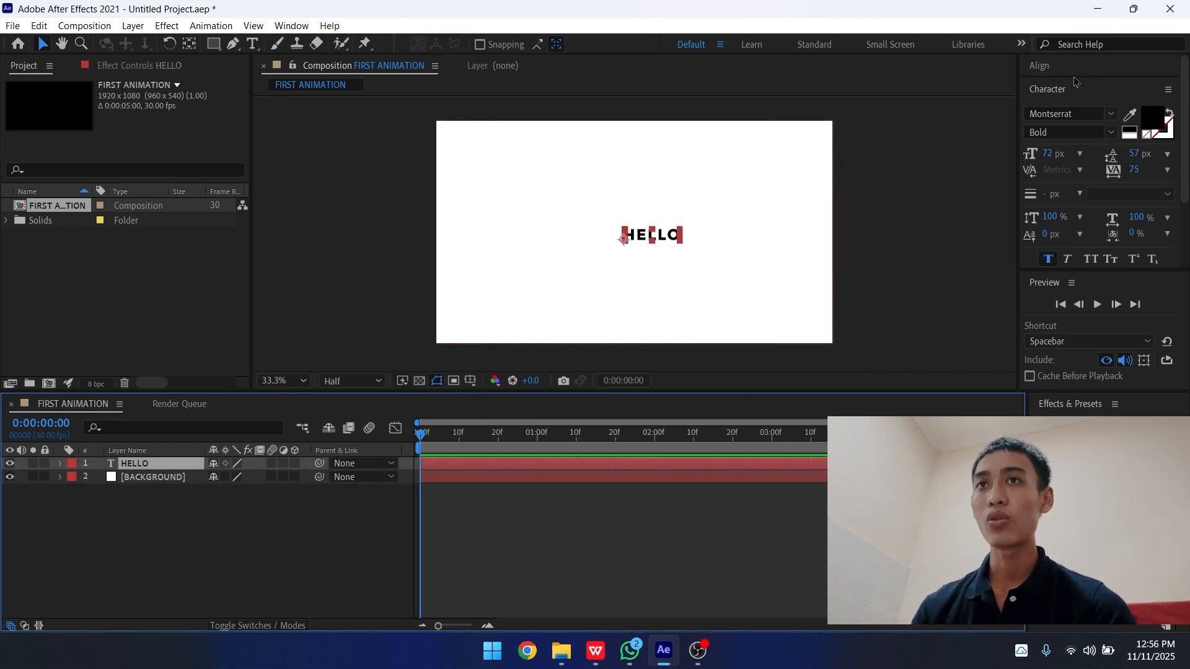
left_click(1051, 67)
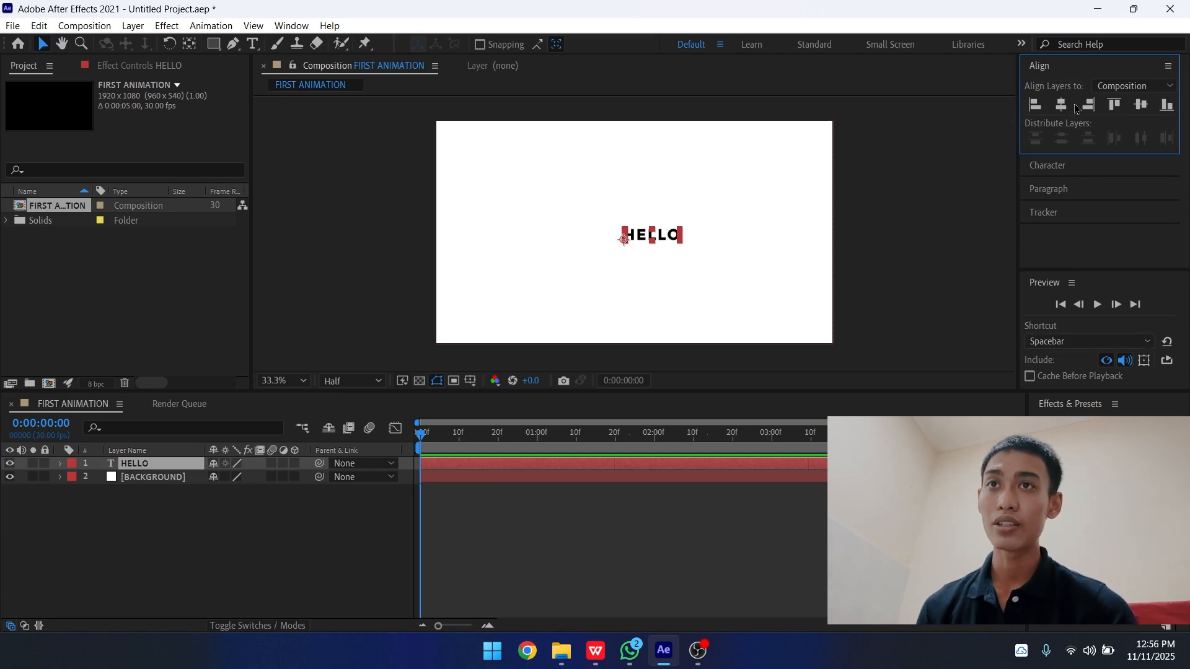
left_click(1063, 105)
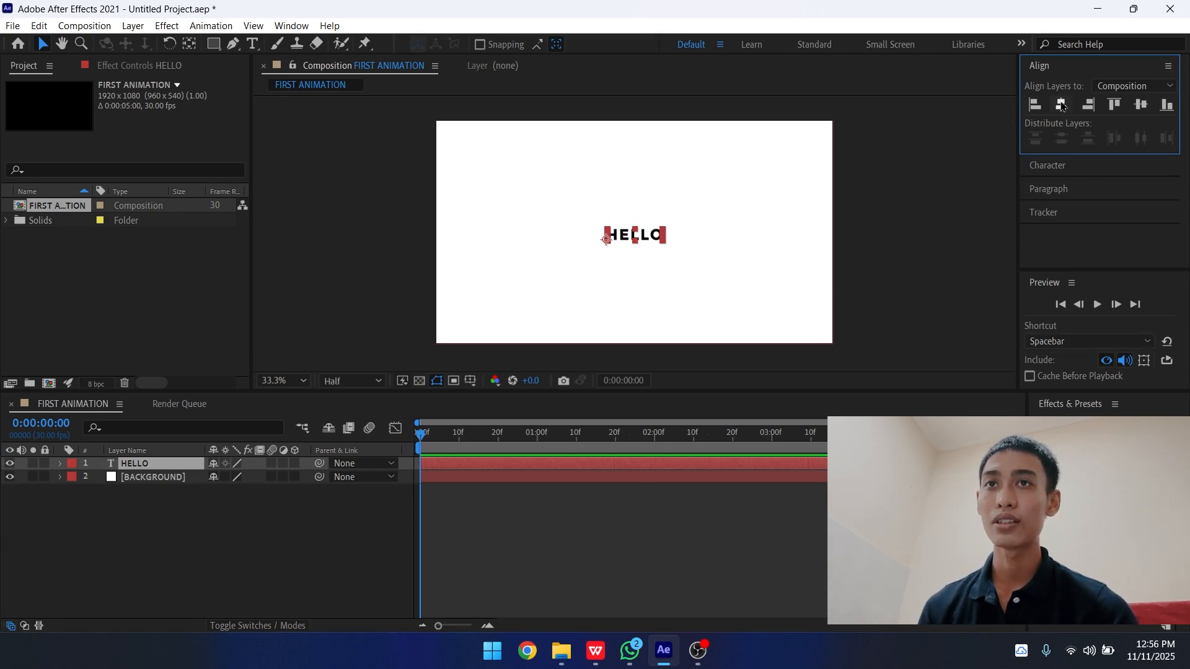
left_click(1140, 104)
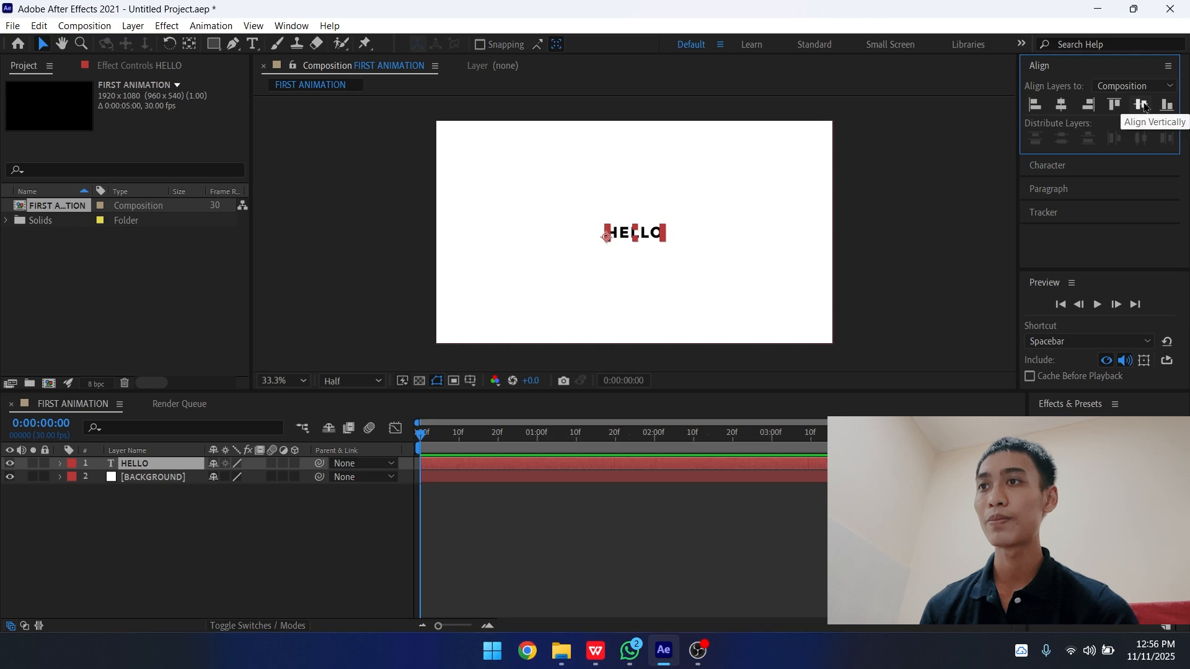
left_click(432, 556)
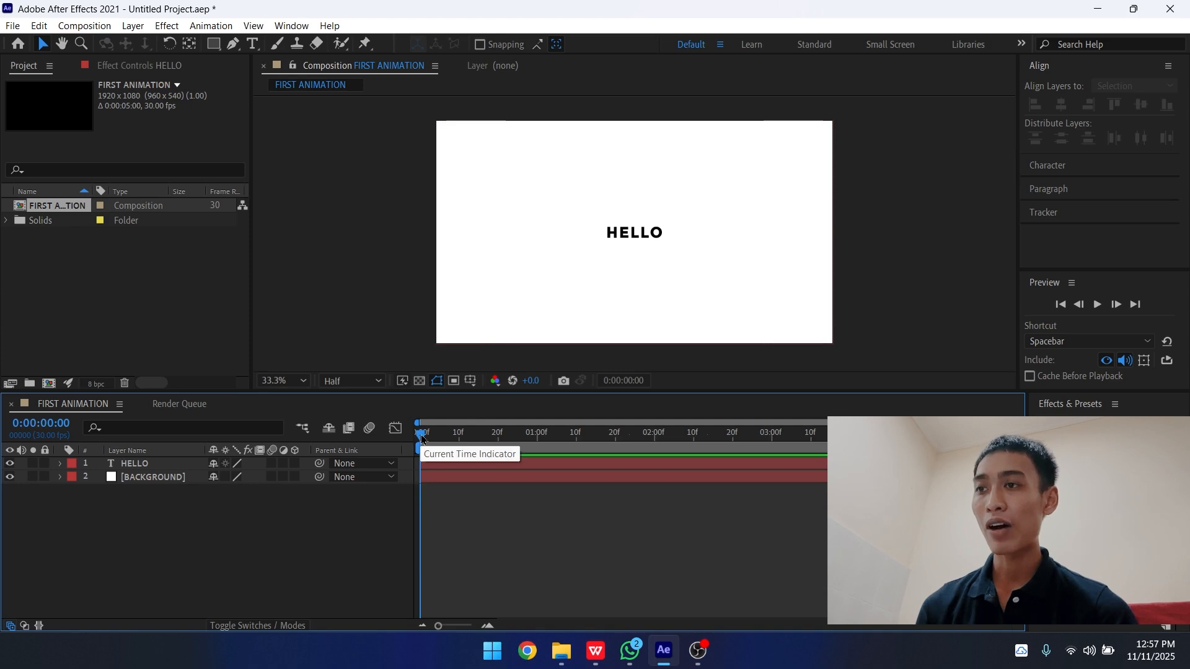
Set a Position keyframe on the HELLO layer at 0:00:01:00
left_click_drag(422, 439, 551, 455)
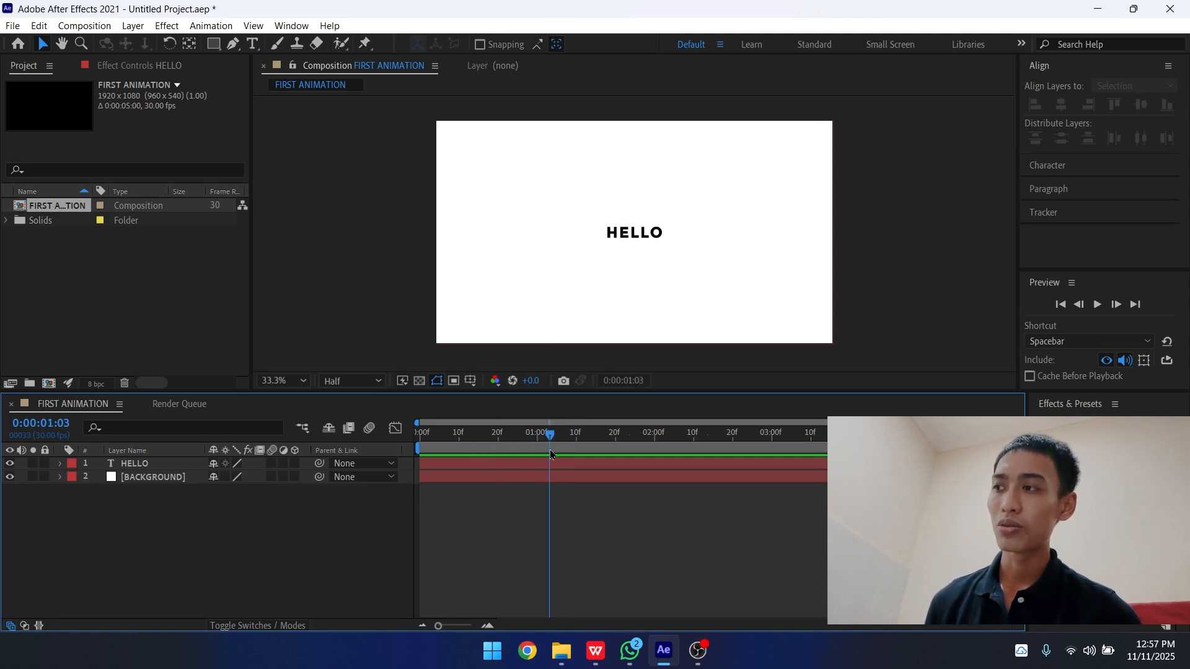
mouse_move(550, 453)
left_mouse_down()
mouse_move(511, 458)
mouse_move(538, 457)
left_mouse_up()
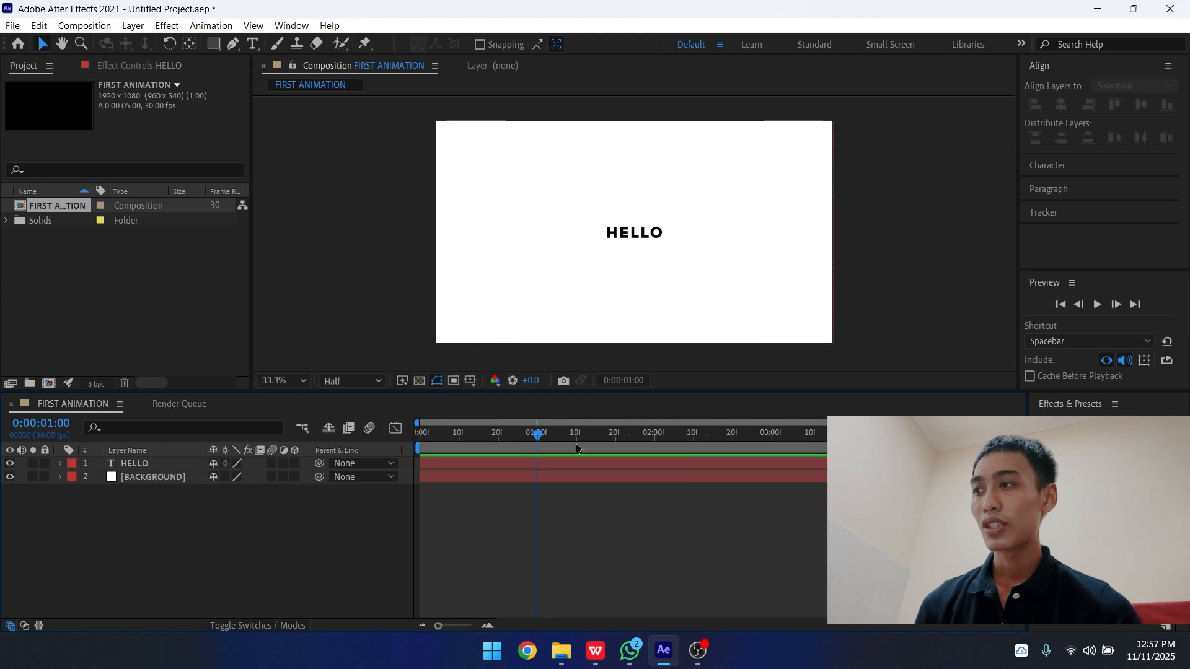
left_click(559, 469)
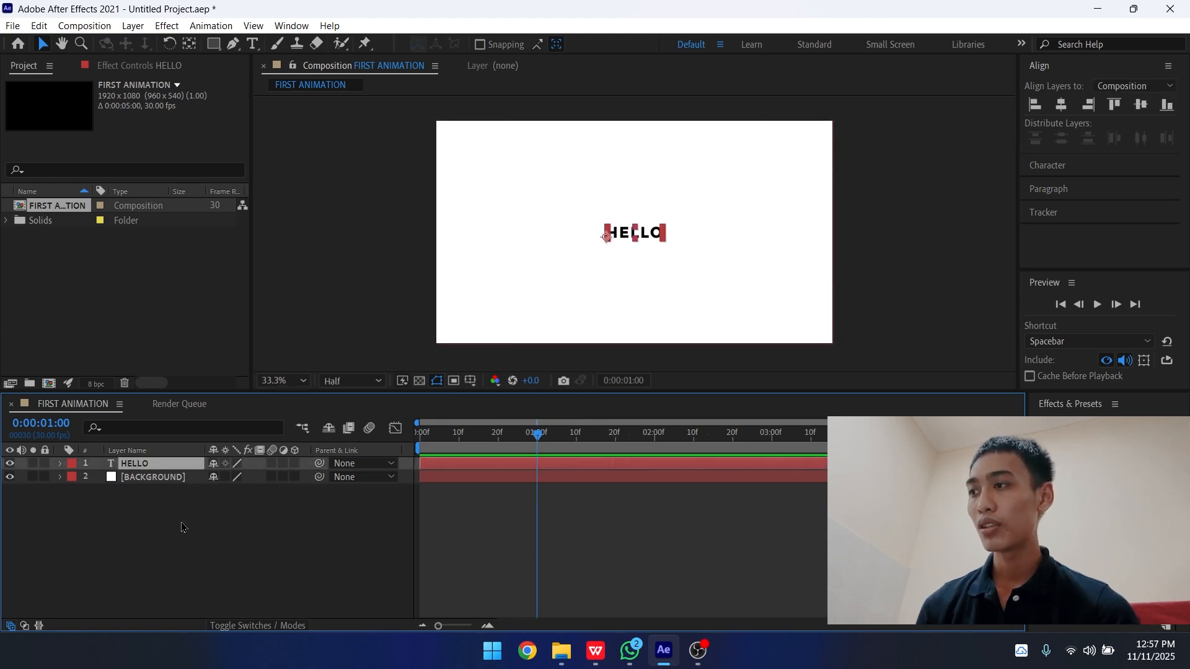
left_click(59, 466)
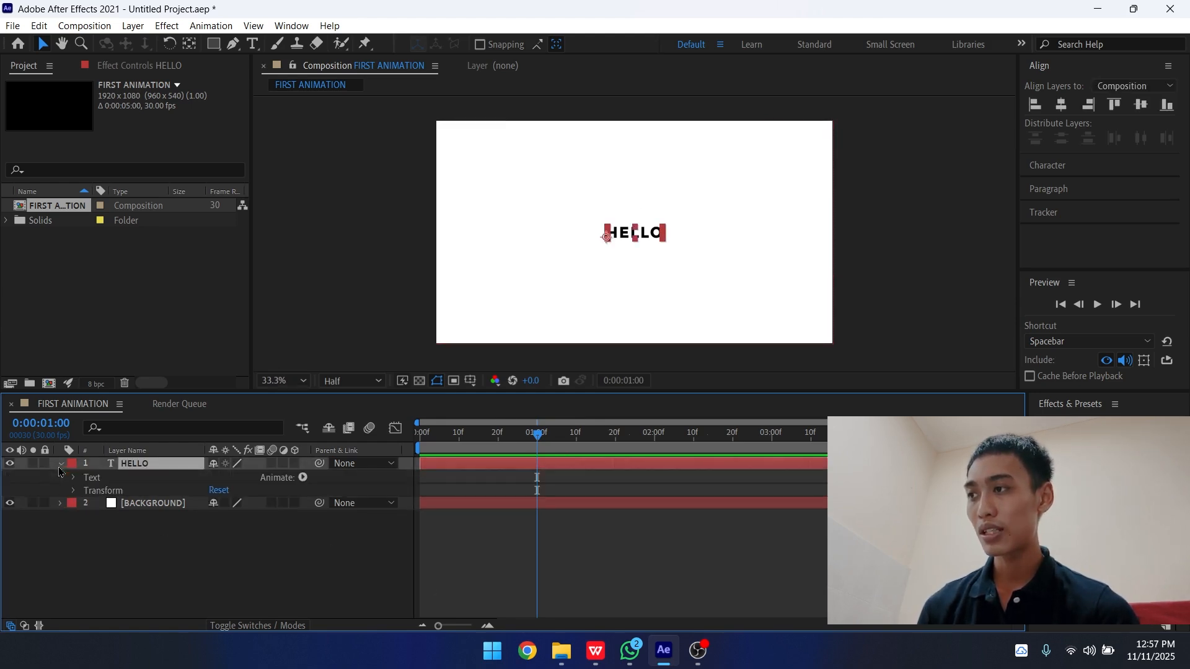
left_click(75, 491)
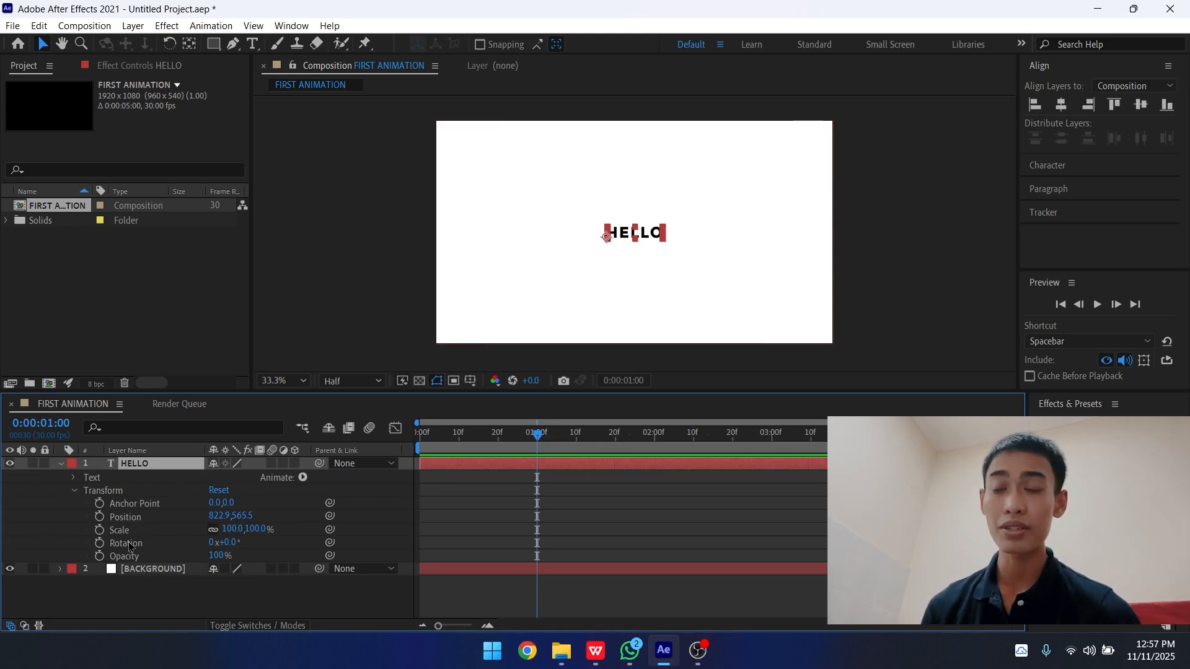
left_click(100, 517)
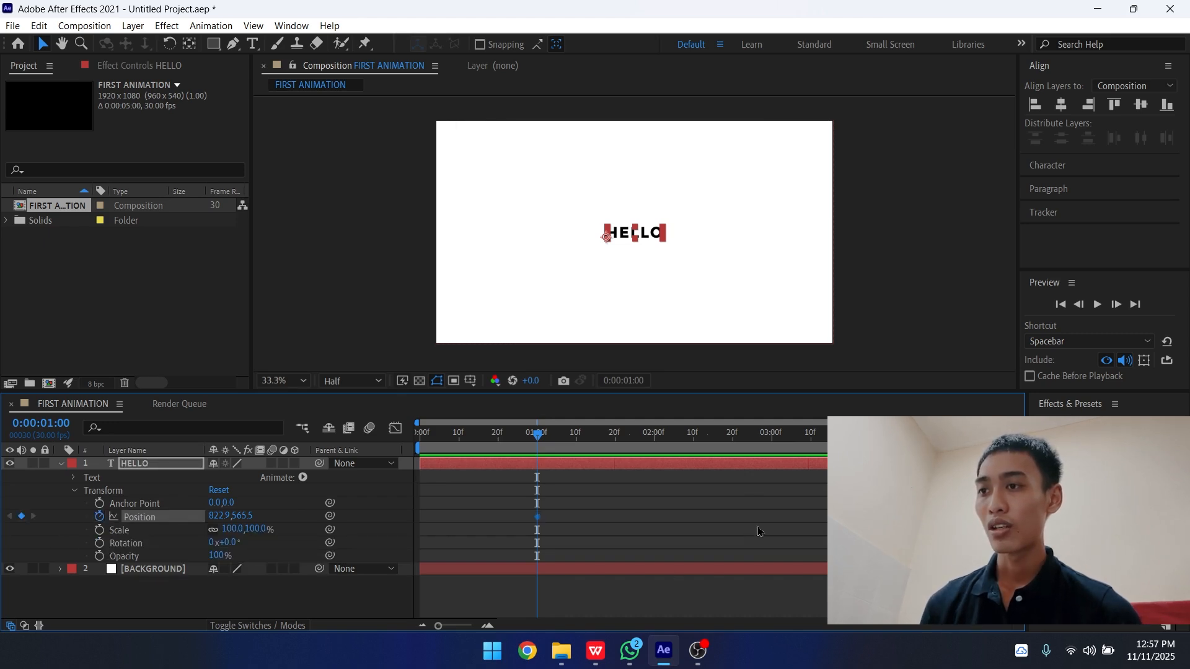
At 0:00:00:00, move the HELLO text straight down below the frame to about (823, 1214) as its starting Position keyframe
left_click_drag(537, 436, 517, 441)
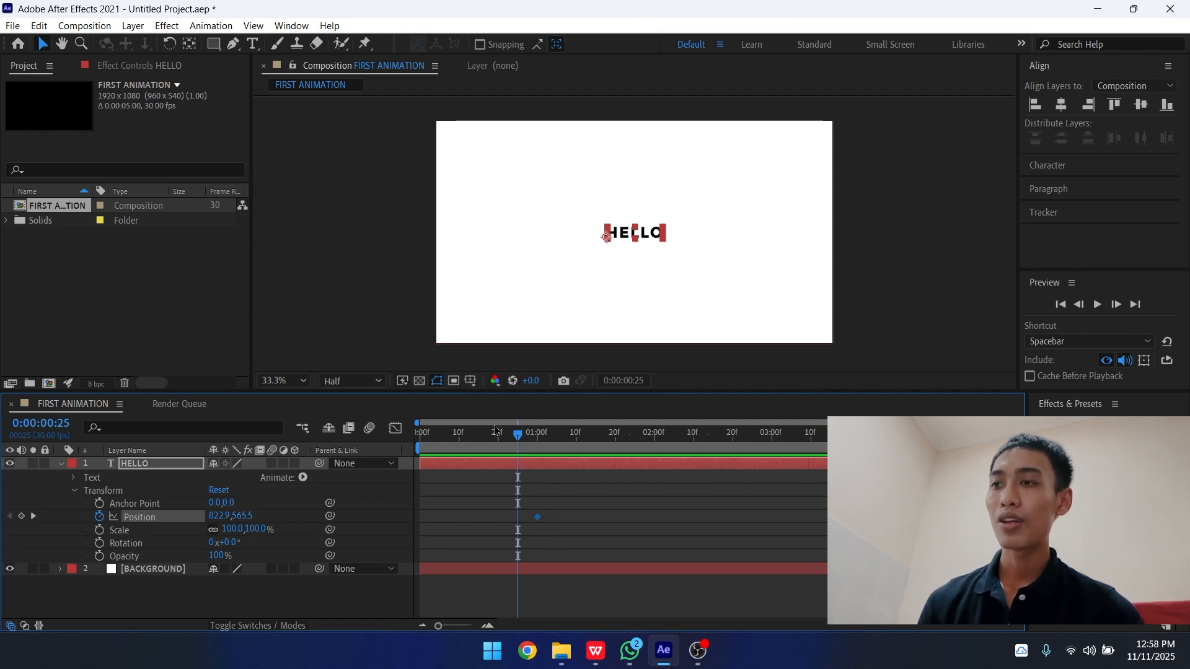
left_click_drag(518, 437, 414, 447)
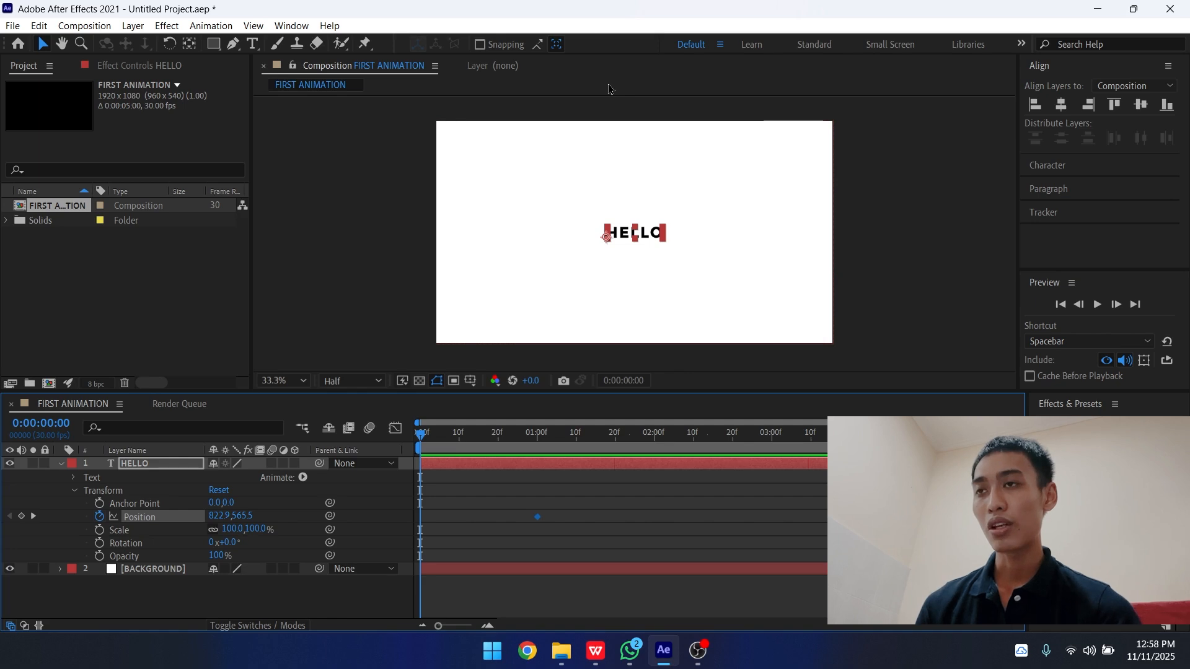
scroll(689, 229, "down", 2)
scroll(689, 229, "up", 5)
scroll(654, 199, "down", 4)
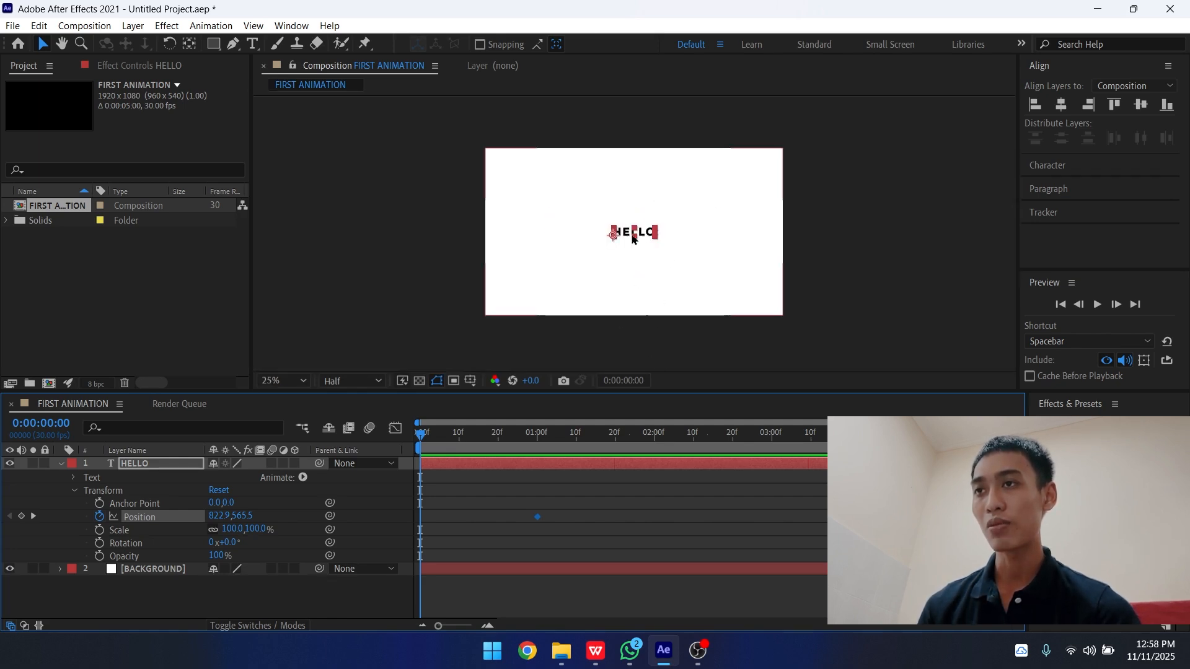
mouse_move(669, 242)
left_mouse_down()
mouse_move(669, 257)
mouse_move(642, 276)
mouse_move(641, 337)
left_mouse_up()
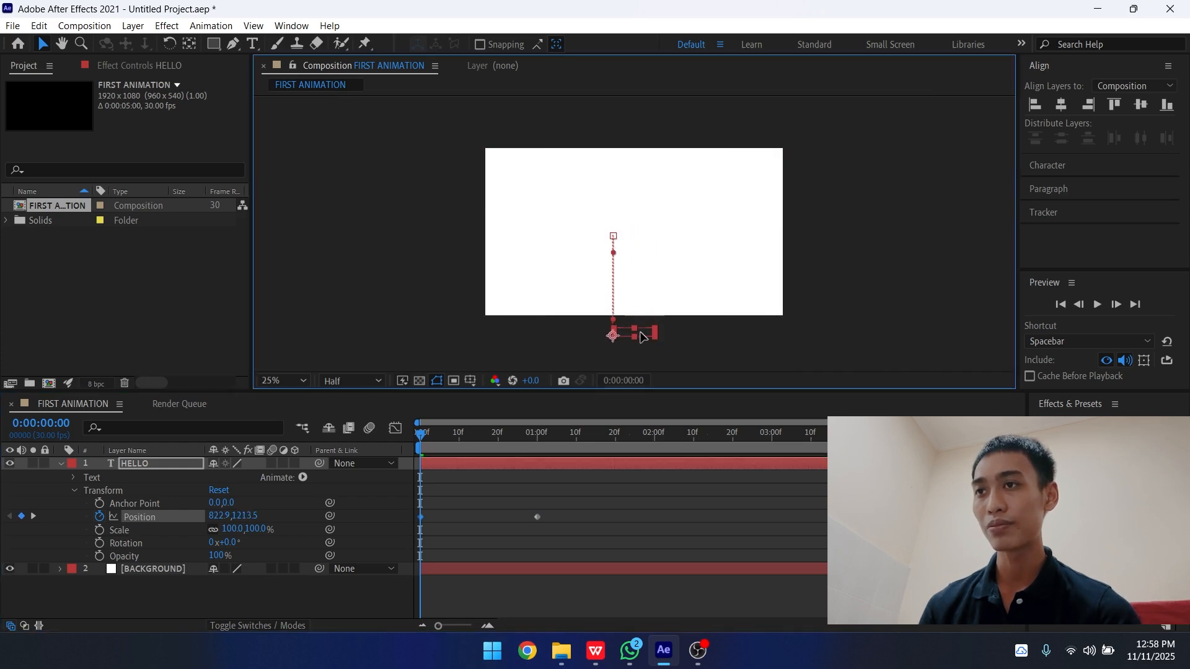
left_click(634, 553)
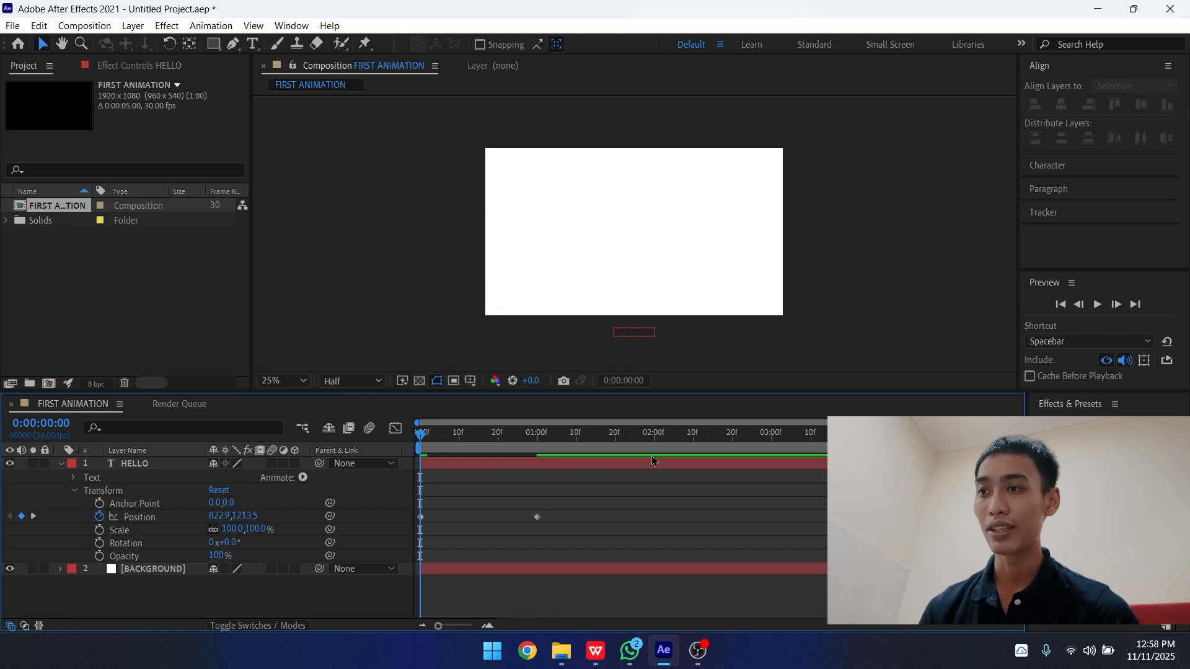
Play back the HELLO entrance animation and fit the composition to the viewer
key("space")
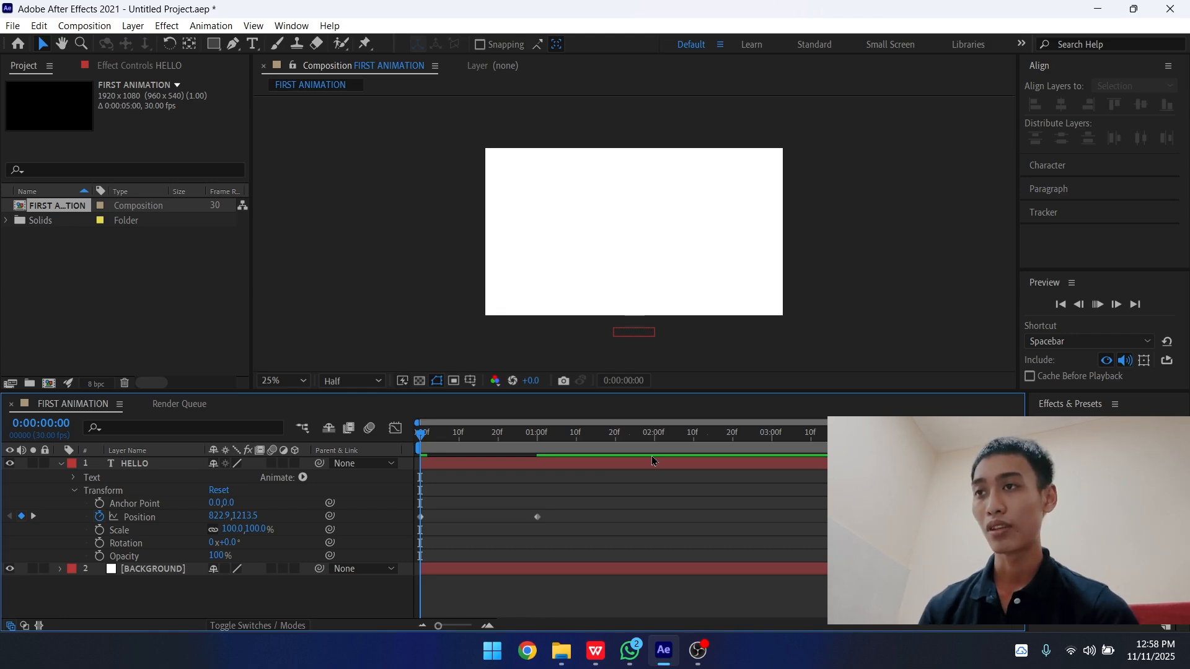
key("space")
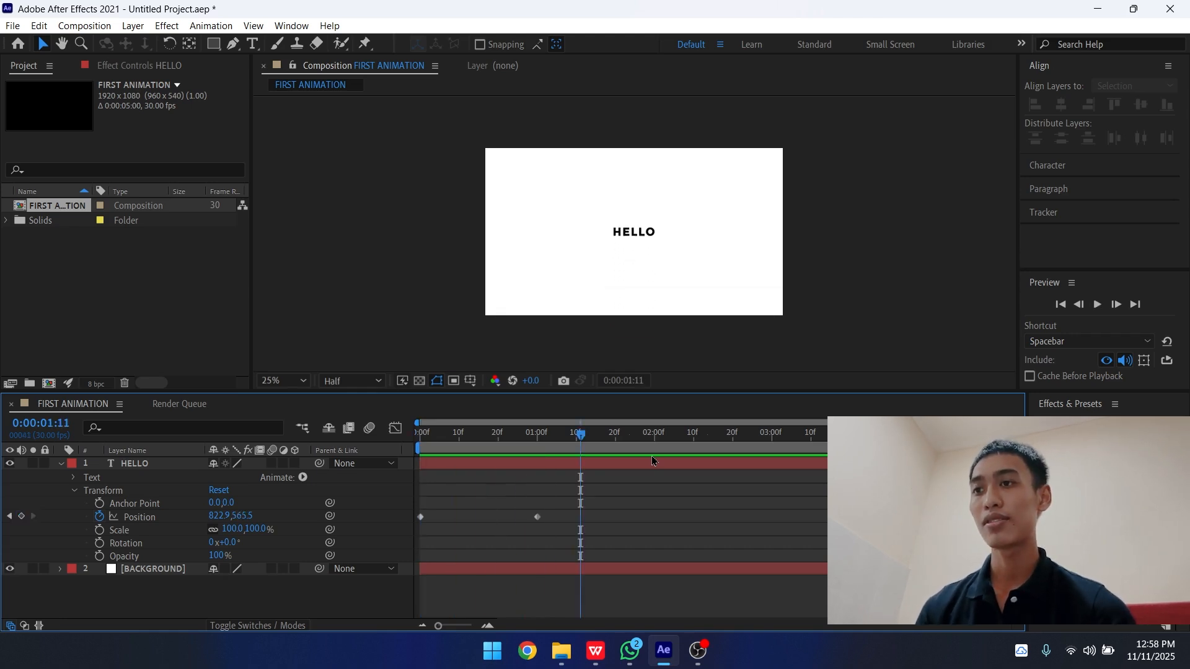
left_click(284, 380)
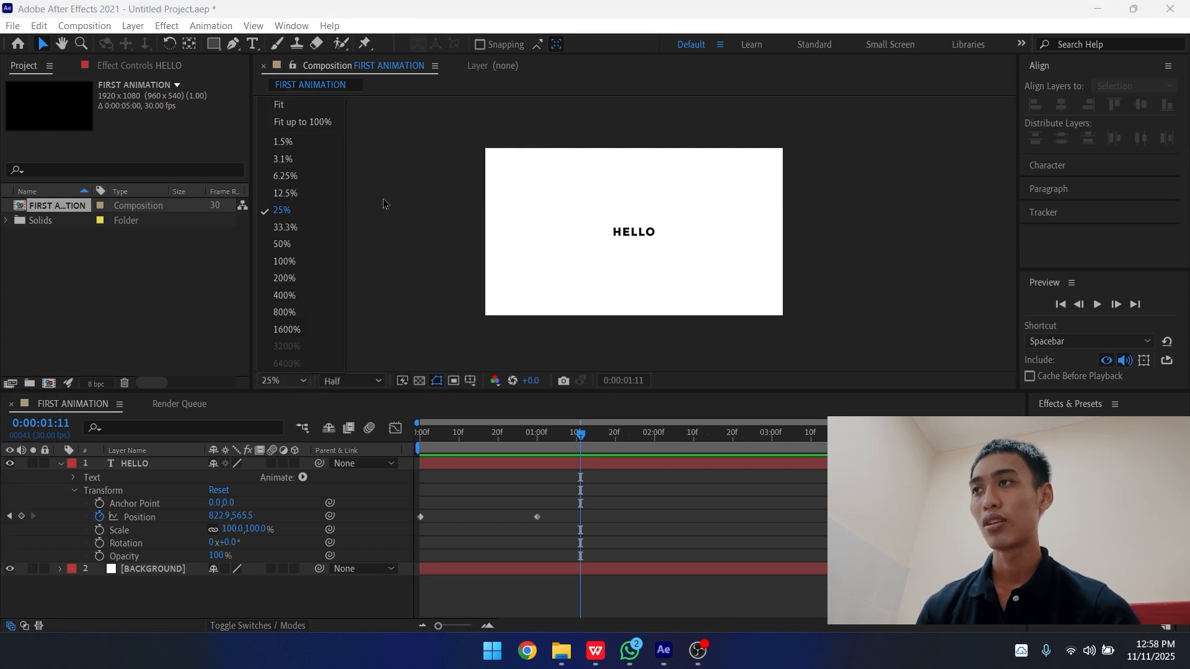
left_click(279, 105)
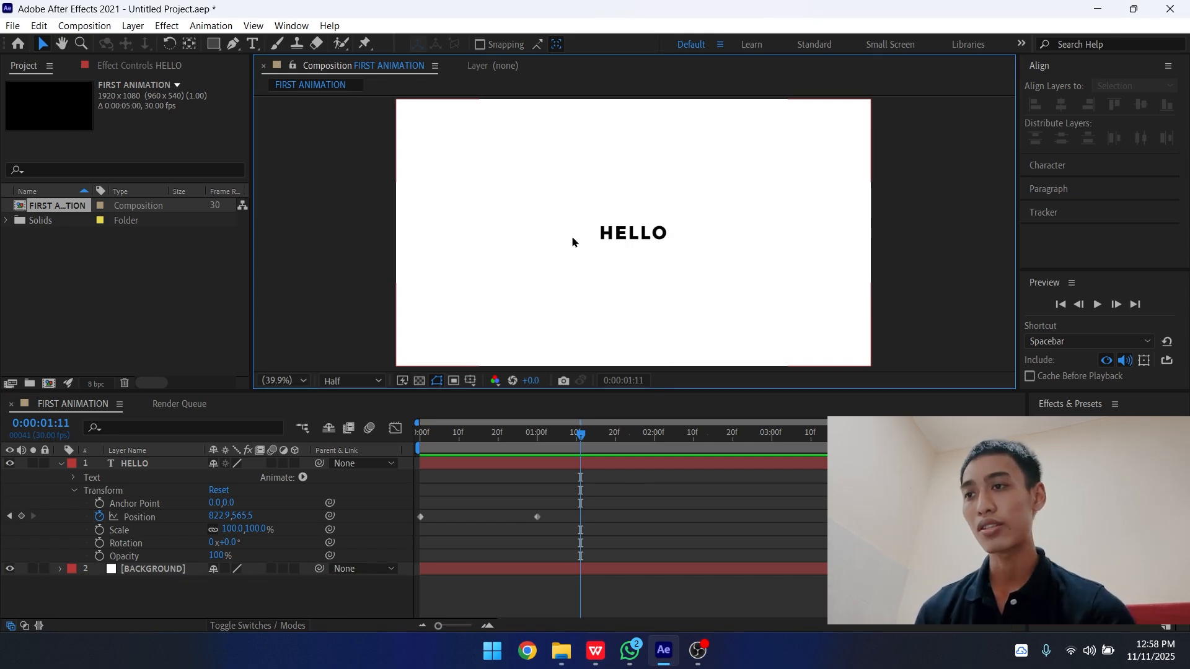
Apply Easy Ease to both Position keyframes of the HELLO layer
left_click_drag(605, 484, 401, 553)
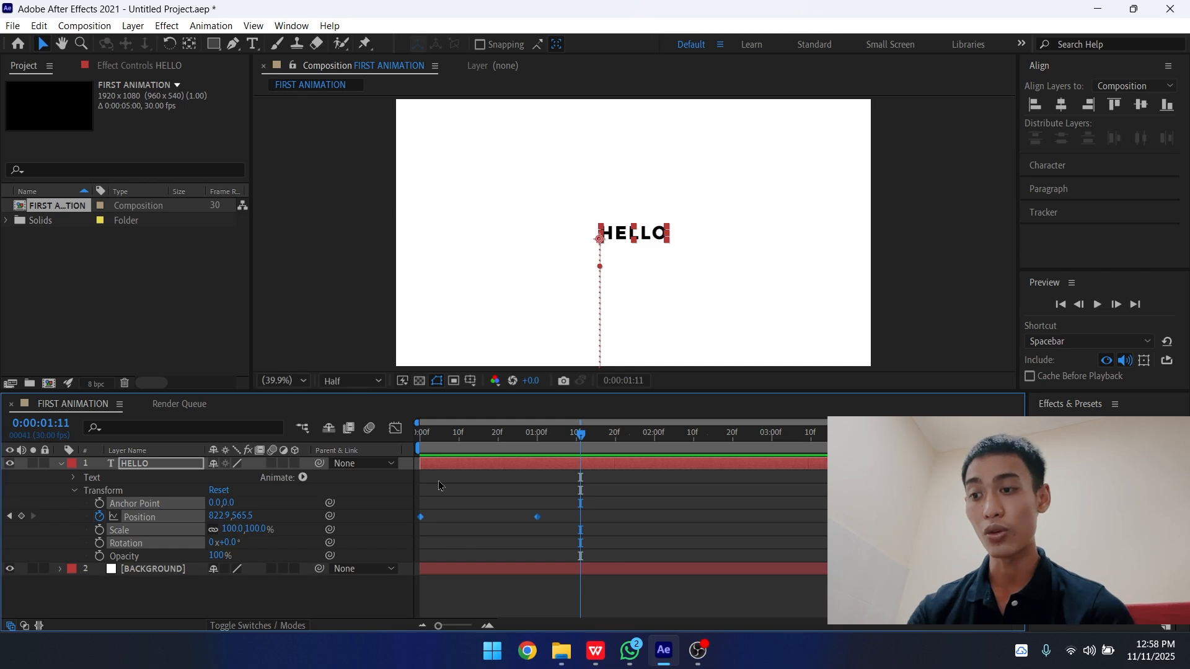
key("F9")
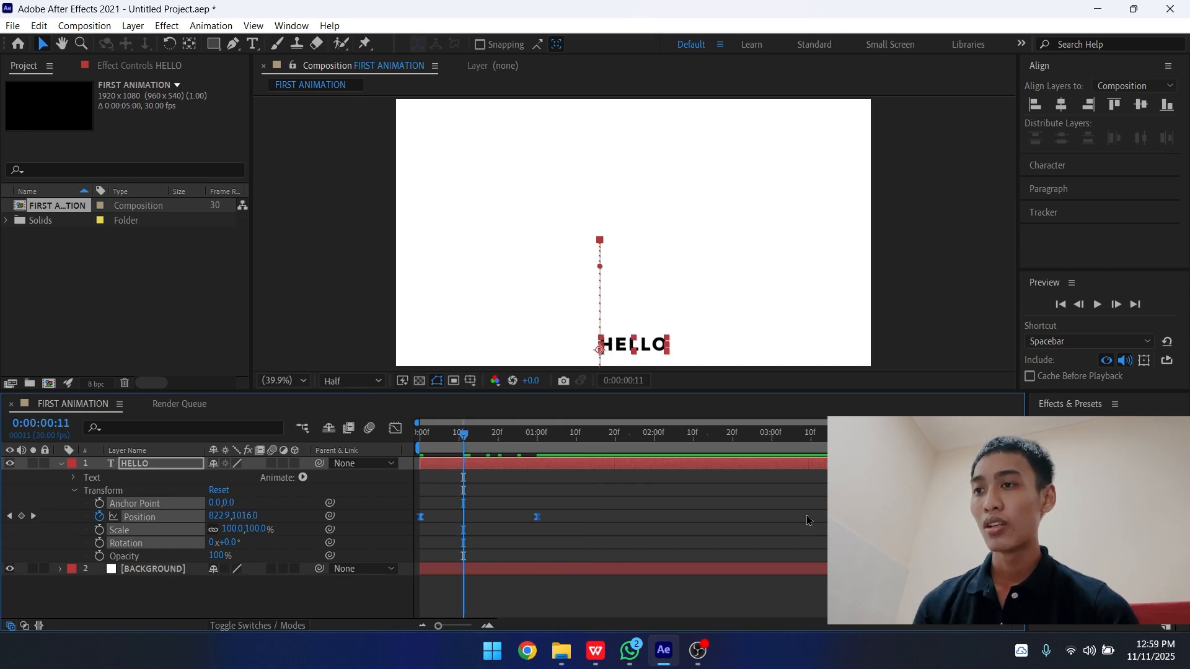
left_click(719, 530)
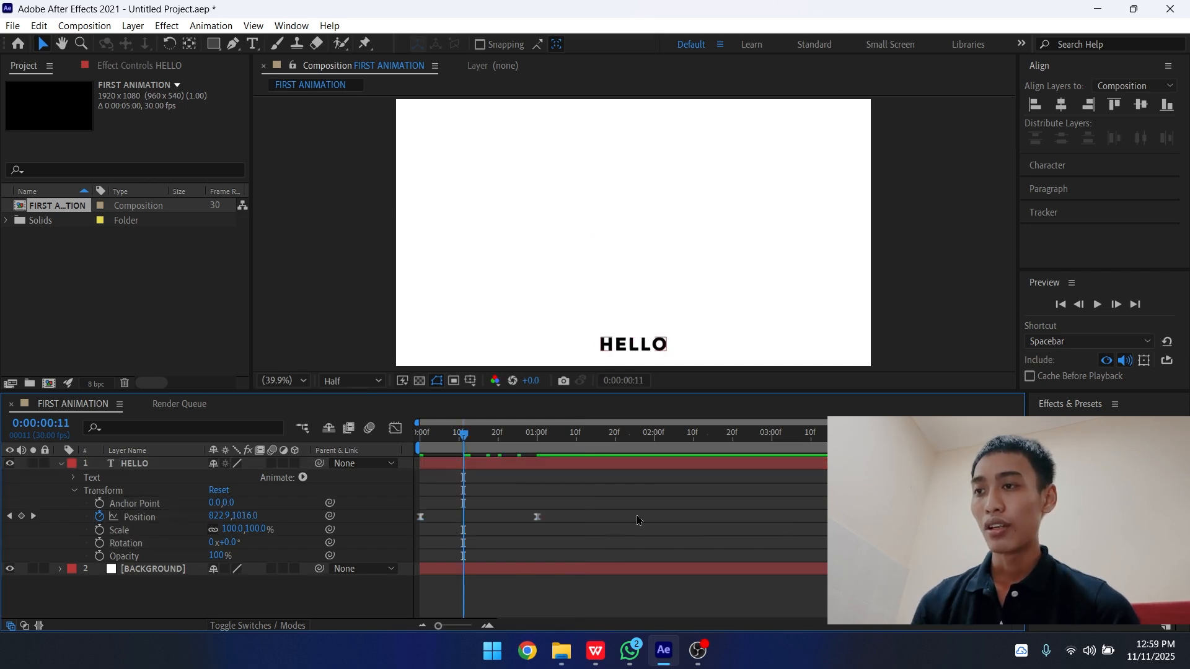
Open the Graph Editor for HELLO's two Position keyframes and scrub through the eased motion along the speed curve
left_click_drag(680, 487, 356, 559)
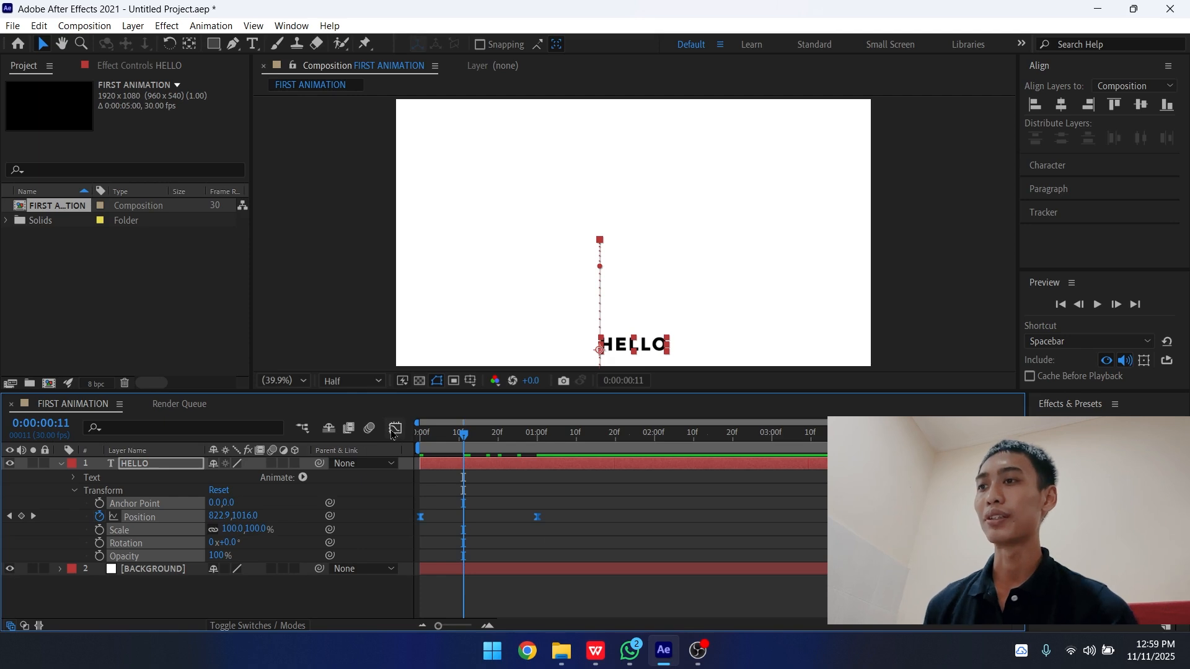
left_click(395, 432)
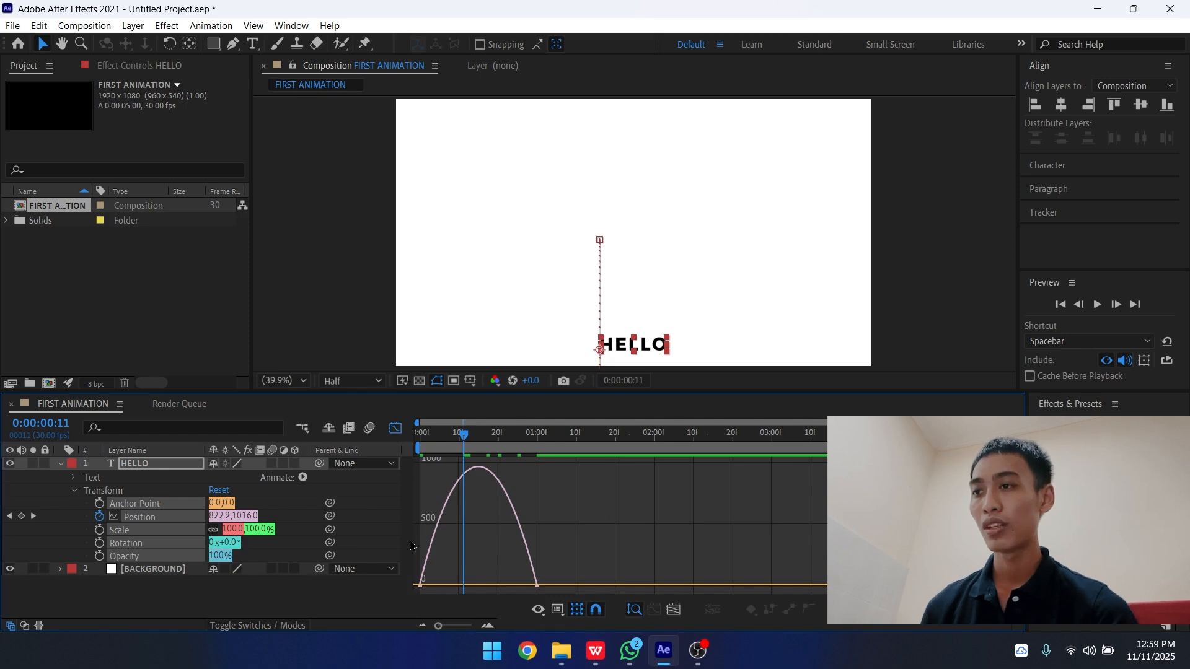
left_click_drag(464, 436, 444, 485)
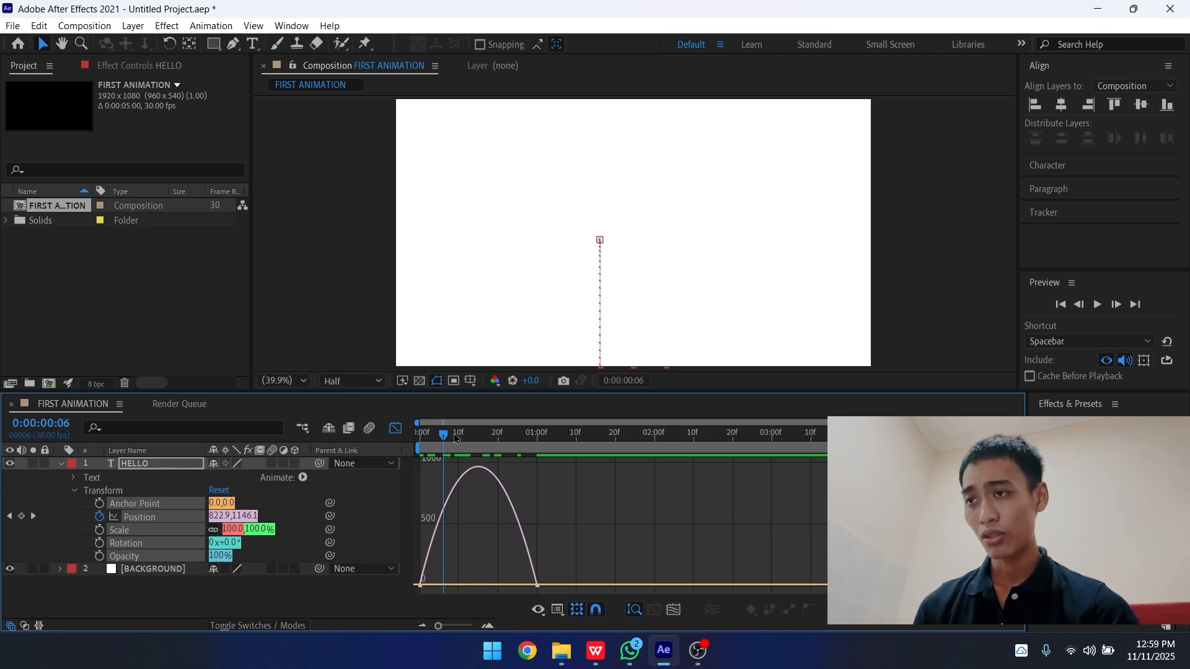
left_click_drag(454, 439, 475, 437)
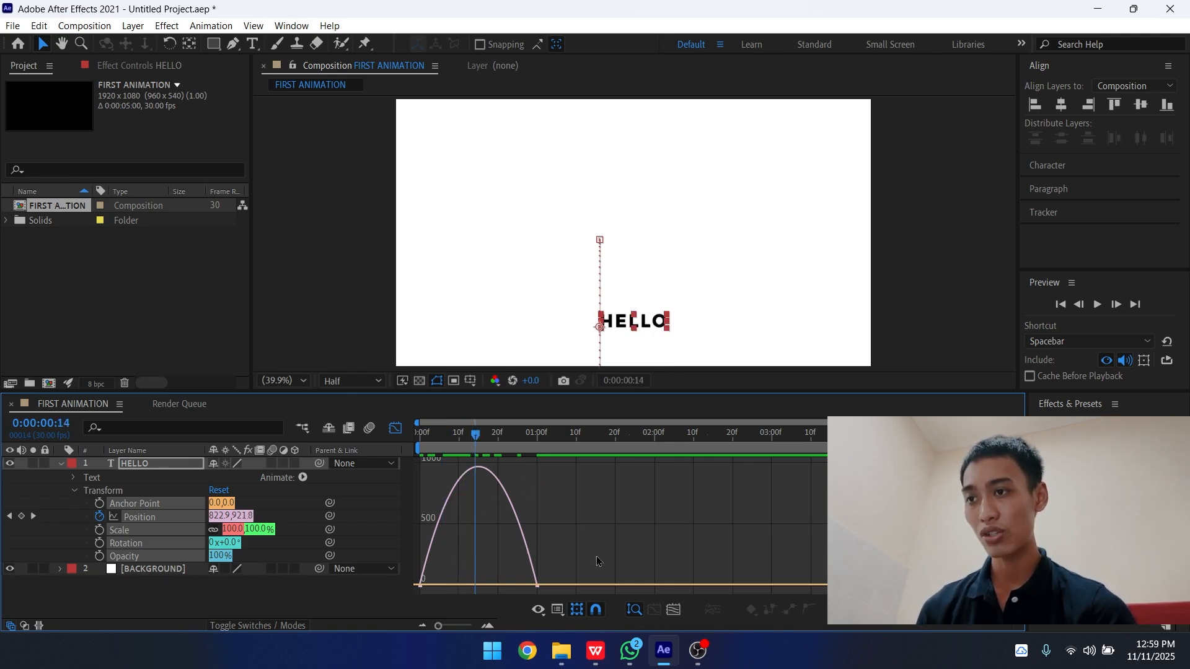
Extend the ending Position keyframe's ease handle back to about 0:00:00:15 for a fast start and slow finish, and close the Graph Editor
left_click_drag(645, 548, 510, 584)
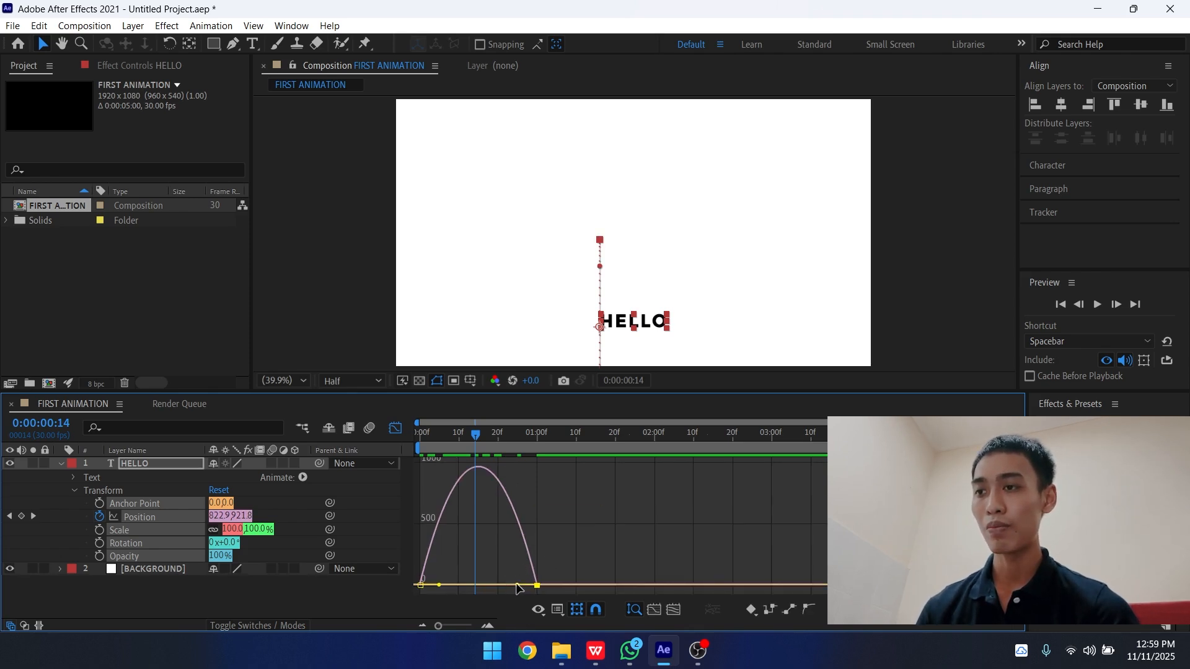
left_click_drag(518, 587, 478, 589)
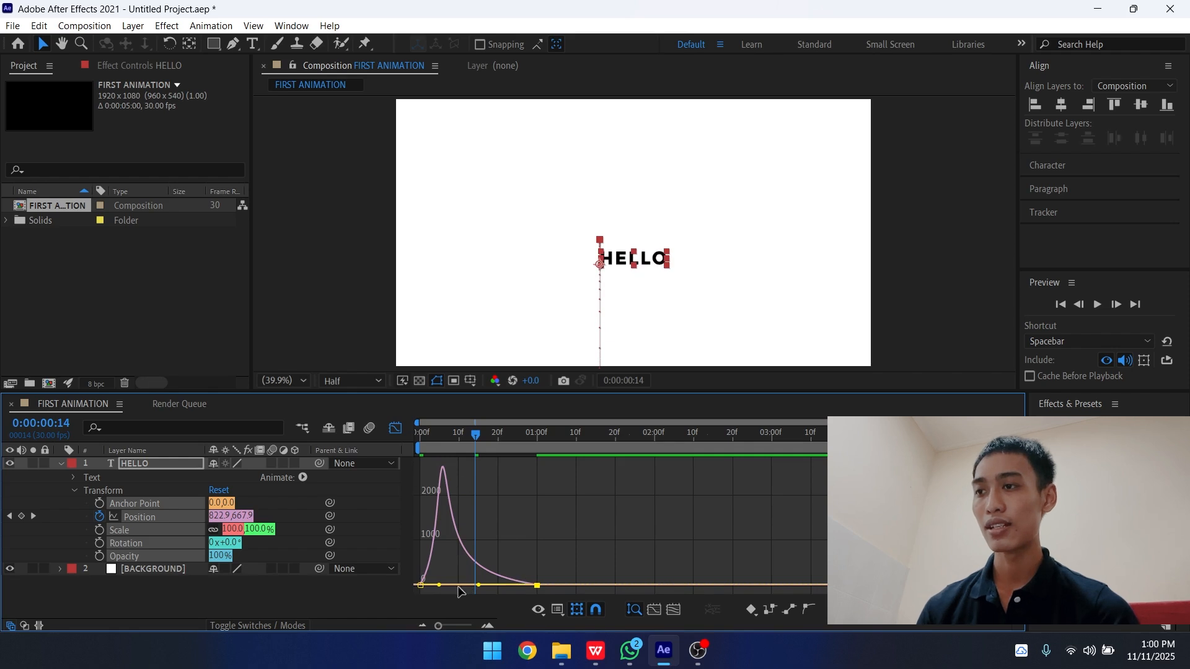
left_click_drag(476, 434, 427, 570)
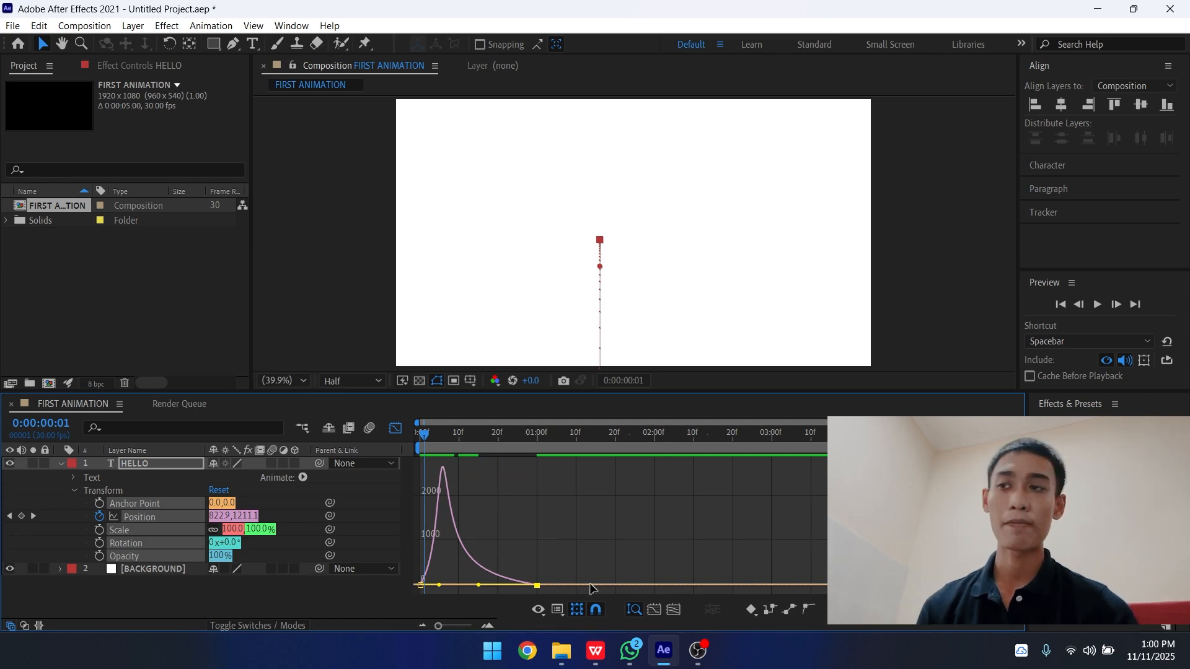
left_click(395, 428)
left_click(558, 481)
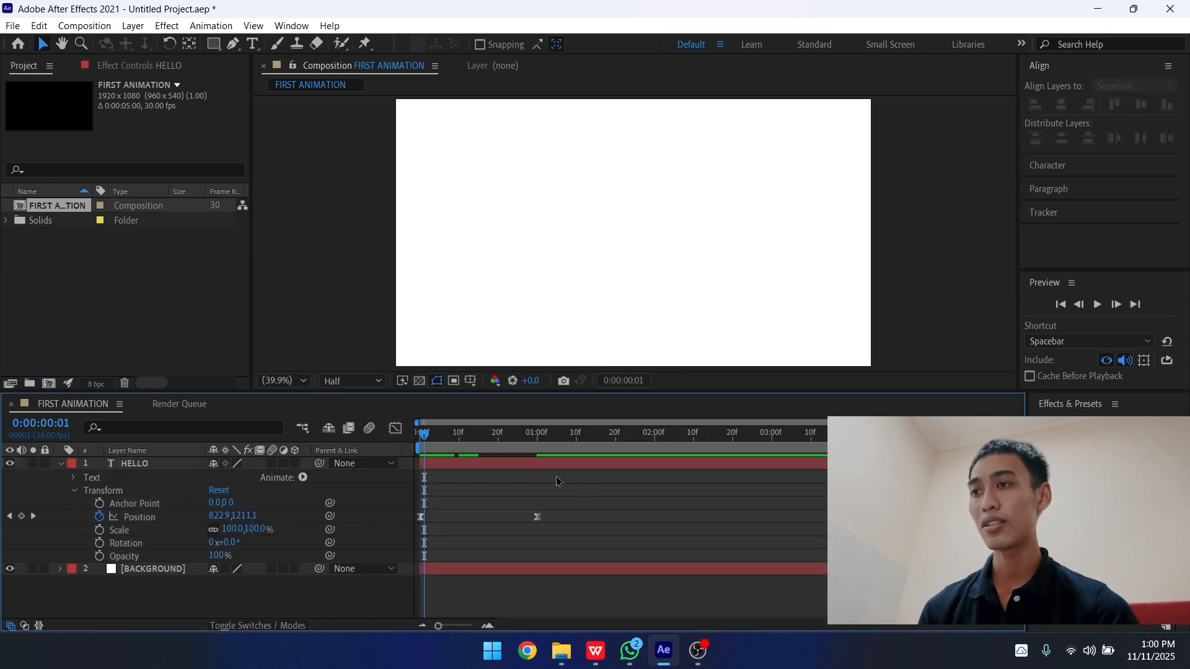
Play back the reshaped HELLO entrance several times from 0:00:00:00
left_click_drag(439, 438, 406, 443)
left_click(479, 576)
left_click(493, 611)
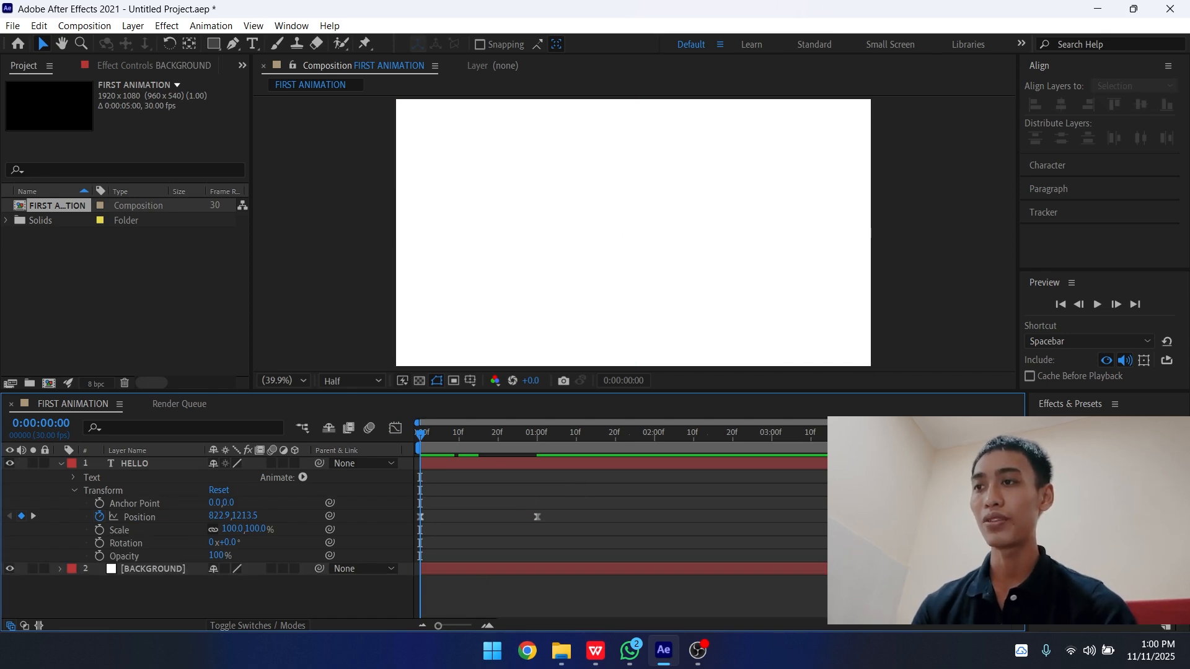
key("space")
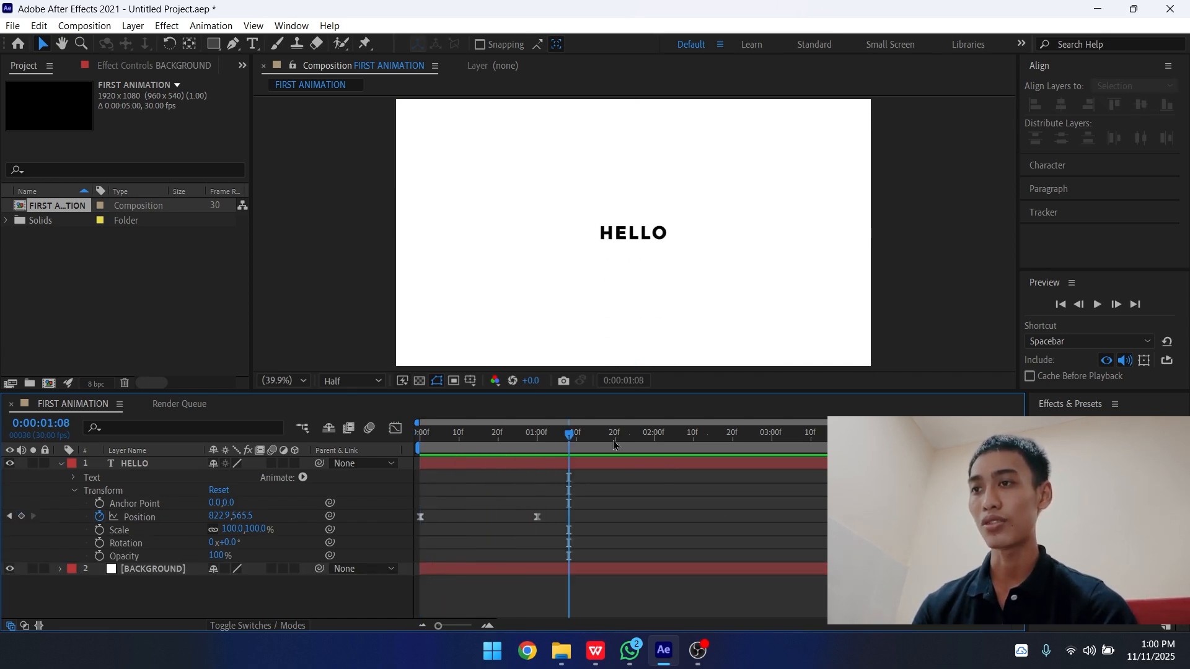
left_click_drag(570, 434, 404, 550)
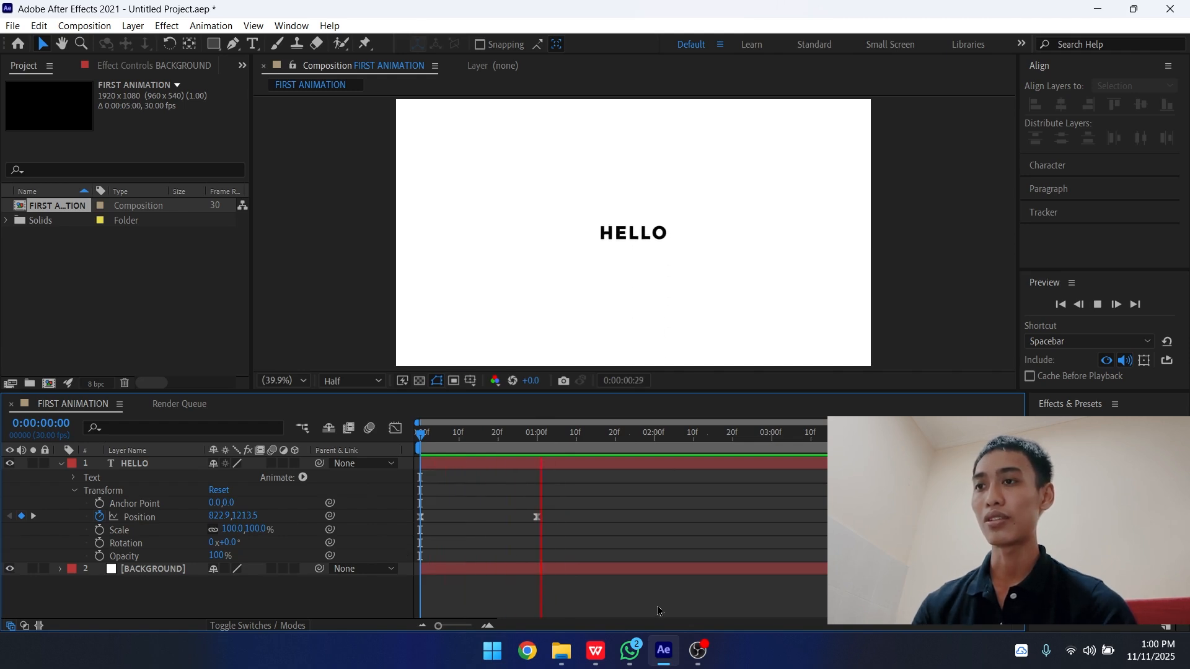
key("space")
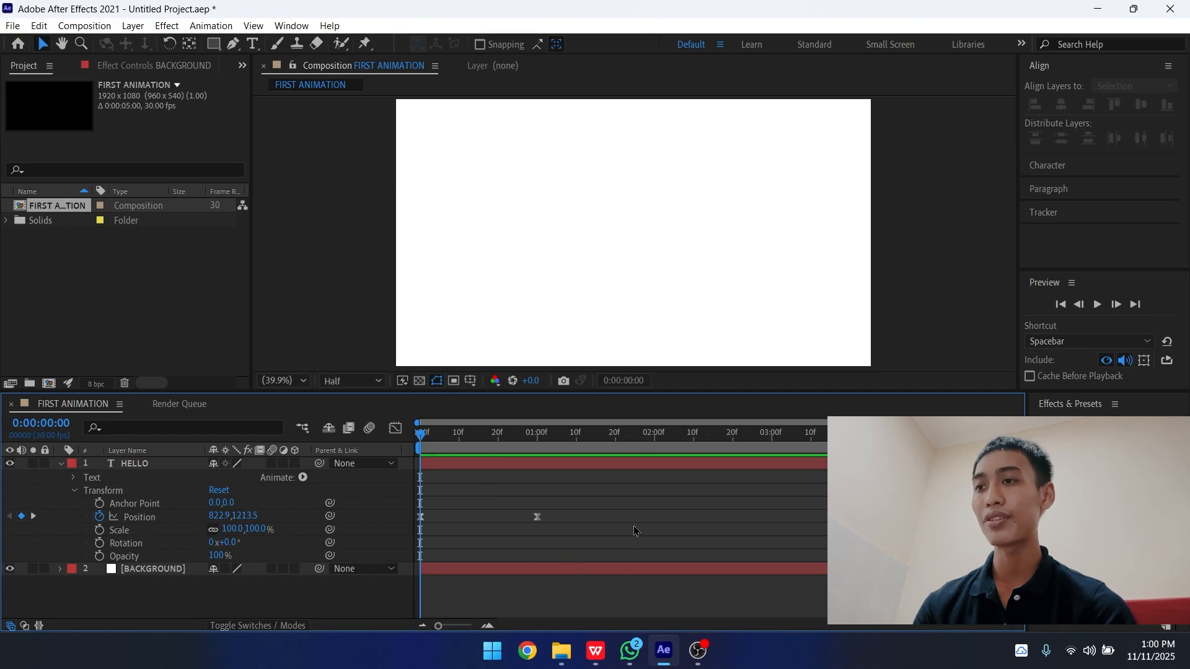
key("space")
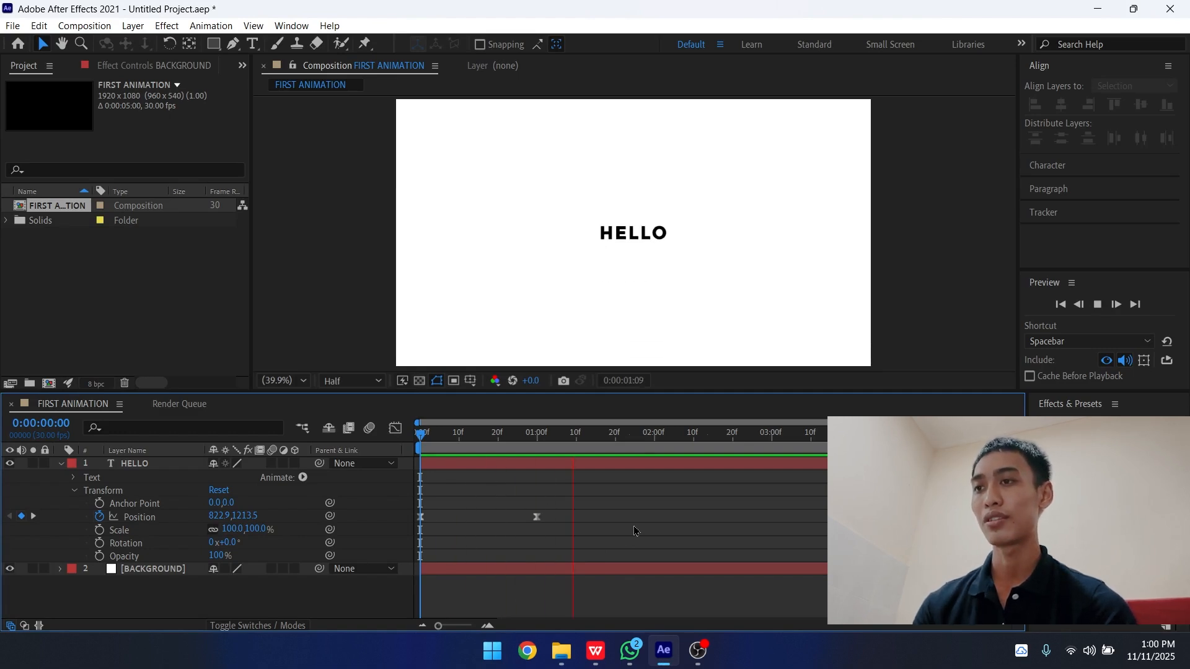
key("space")
Collapse the HELLO layer's properties in the timeline
left_click(482, 467)
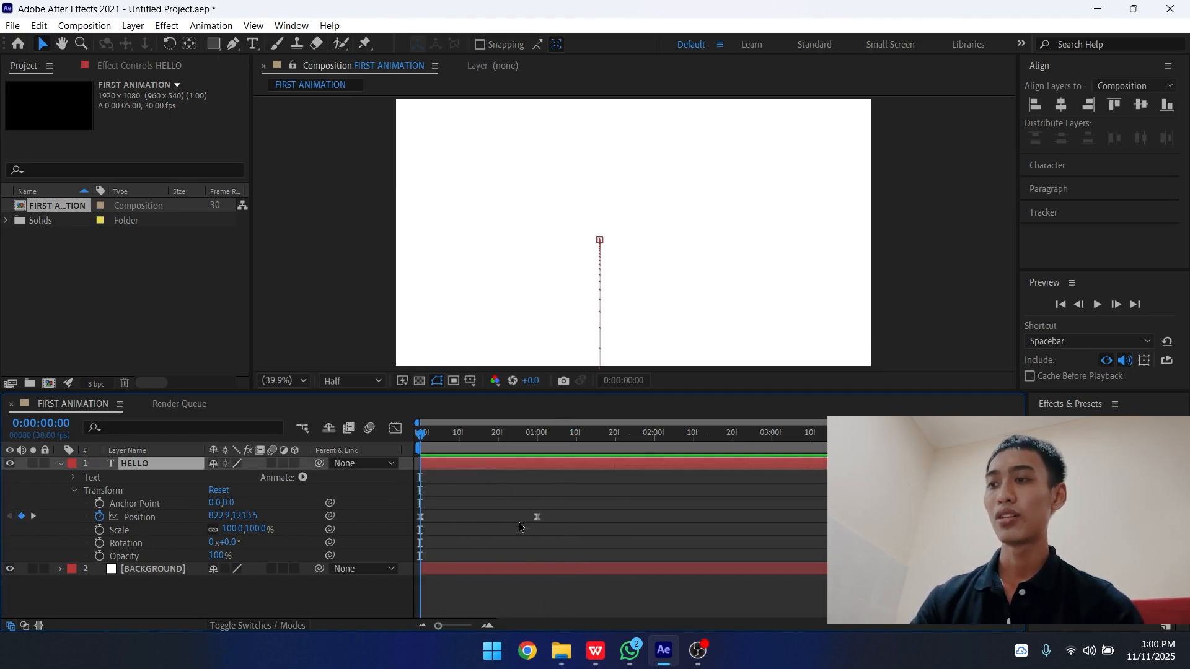
key("u")
key("u")
key("u")
left_click(342, 587)
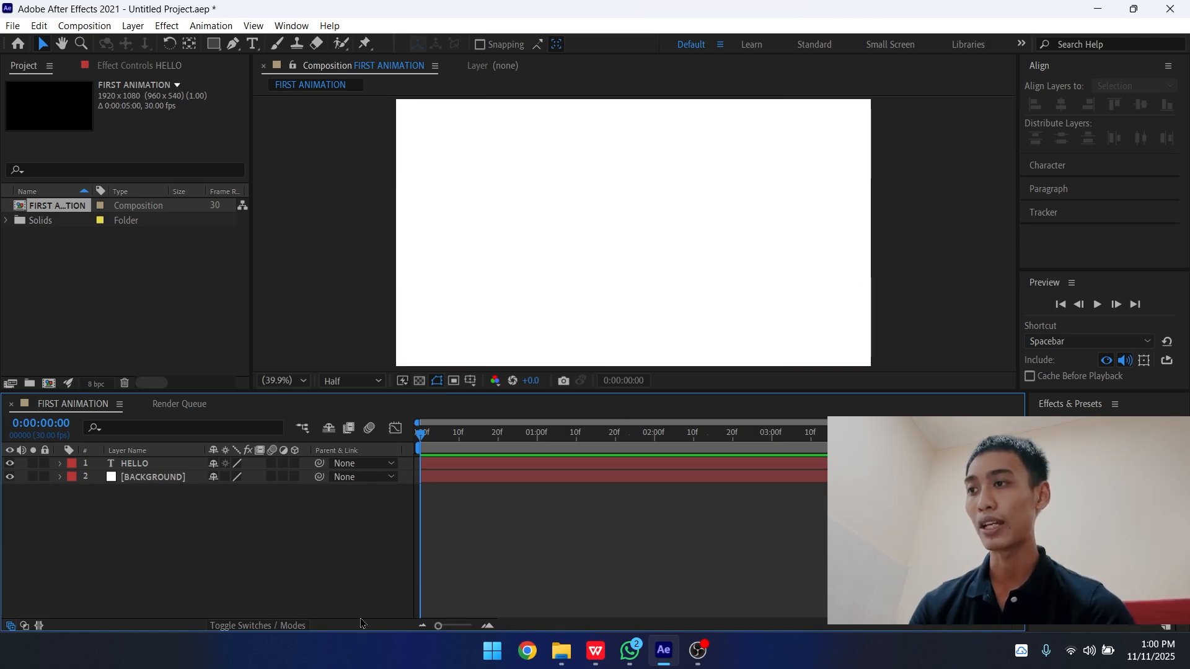
Turn on motion blur for the HELLO layer and the composition
left_click(272, 464)
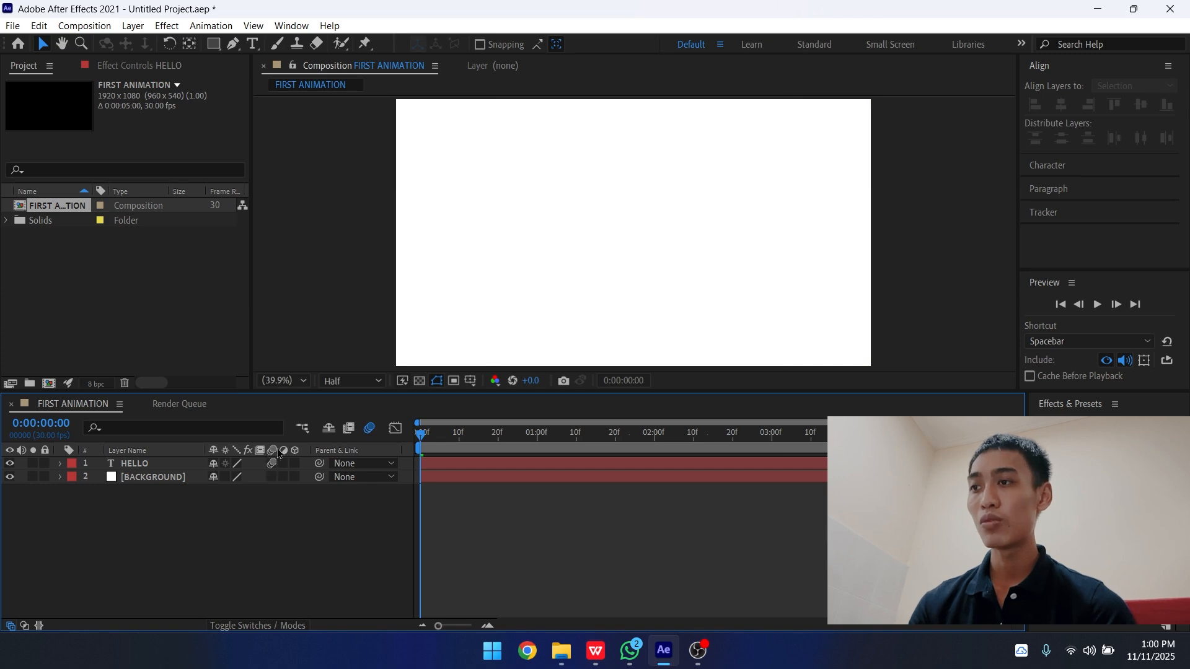
left_click(251, 626)
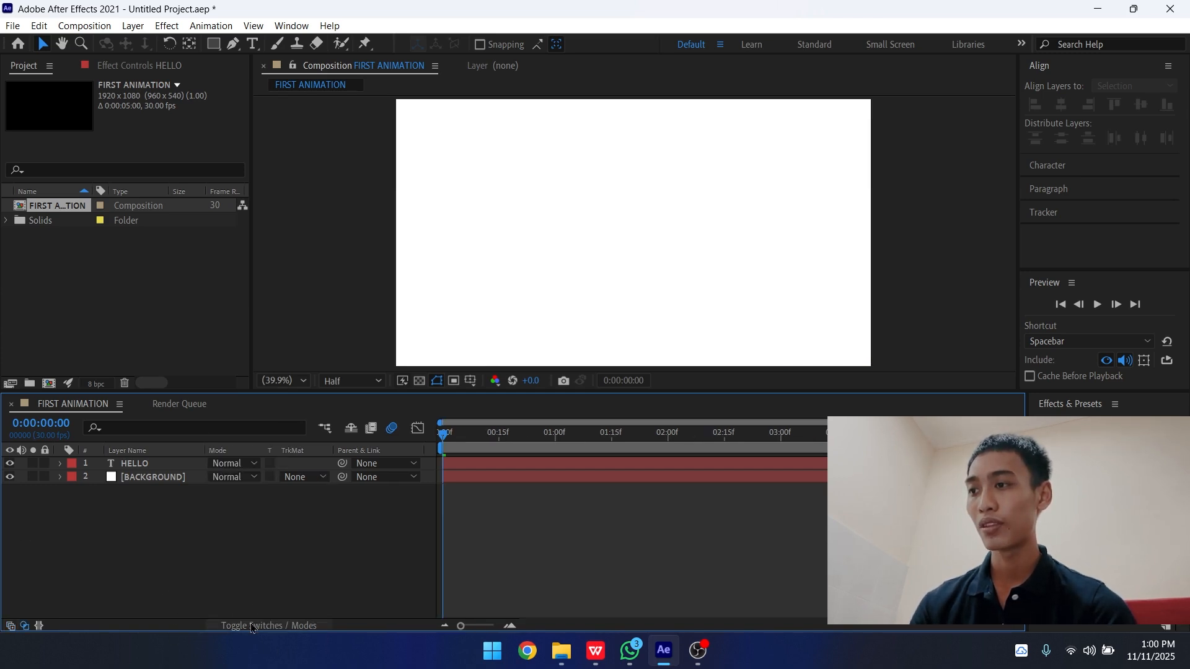
left_click(251, 626)
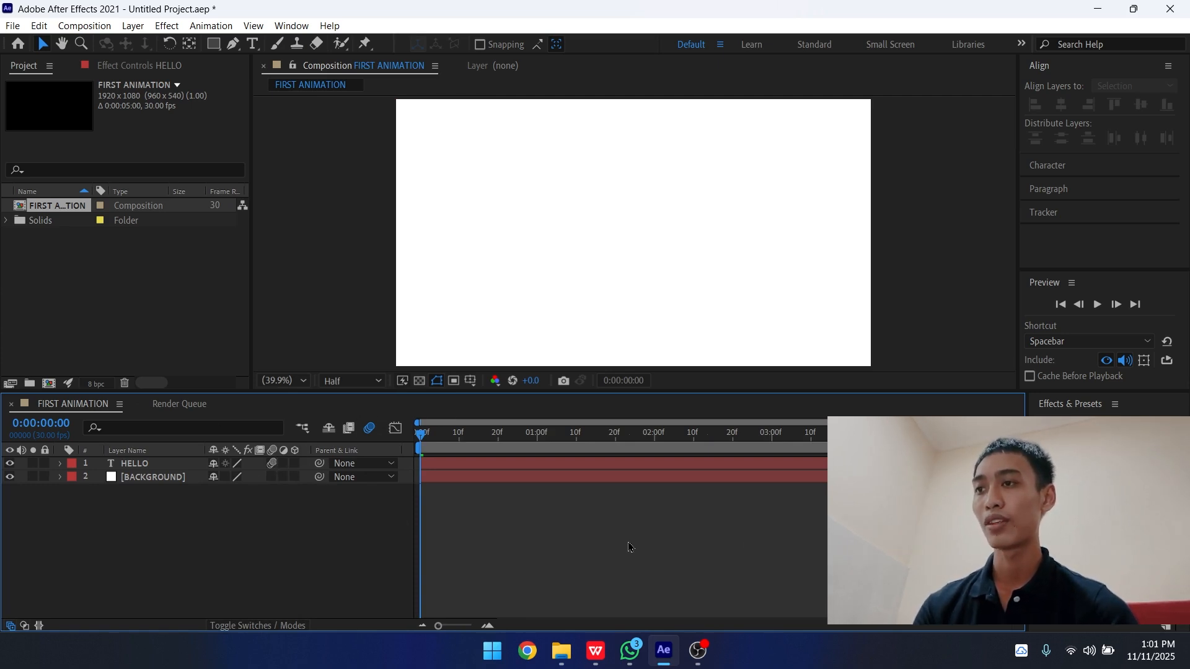
Preview the HELLO animation with motion blur and return to 0:00:00:00
key("space")
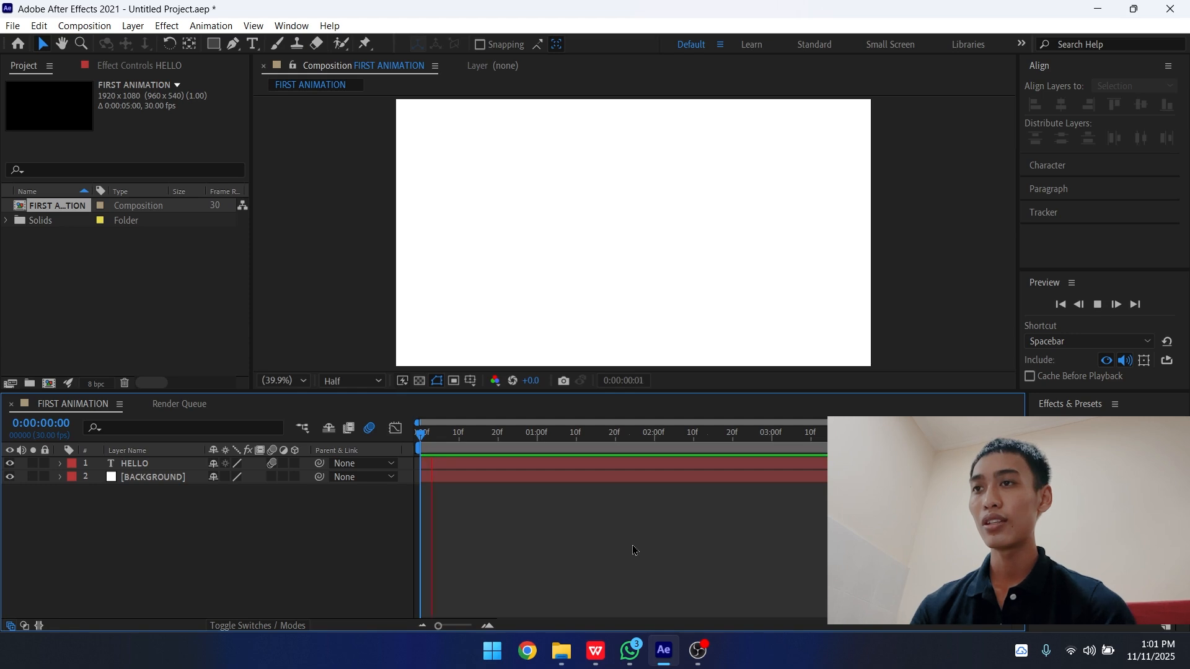
key("space")
left_click_drag(452, 432, 420, 429)
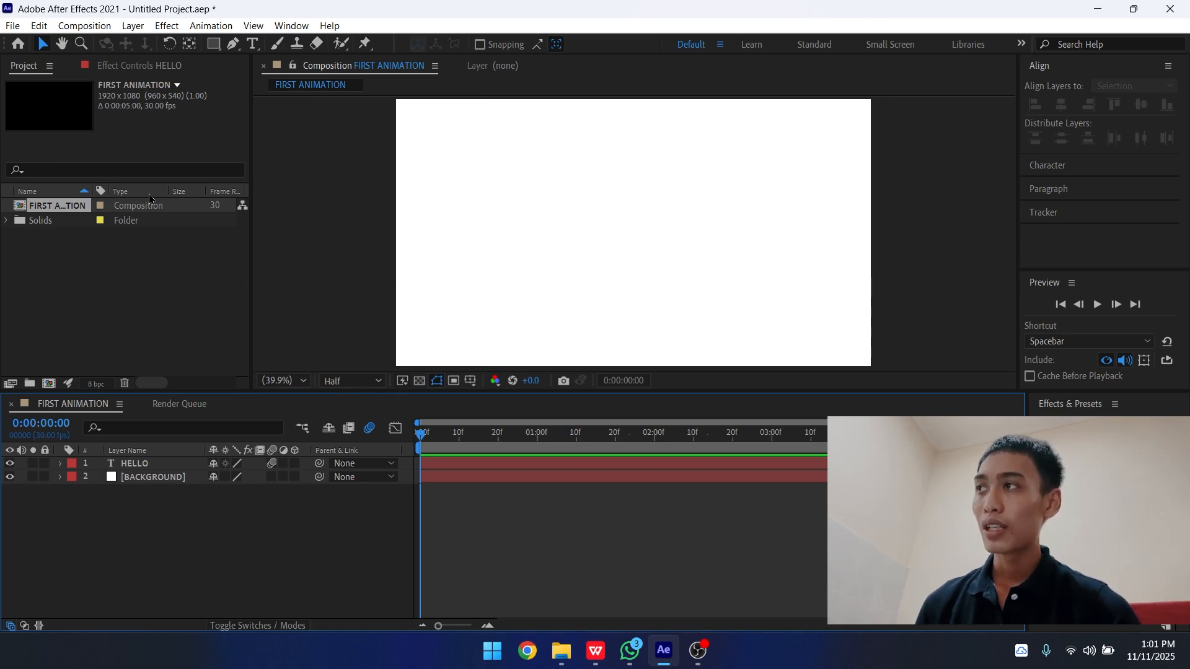
Add the FIRST ANIMATION composition to the Render Queue
left_click(12, 27)
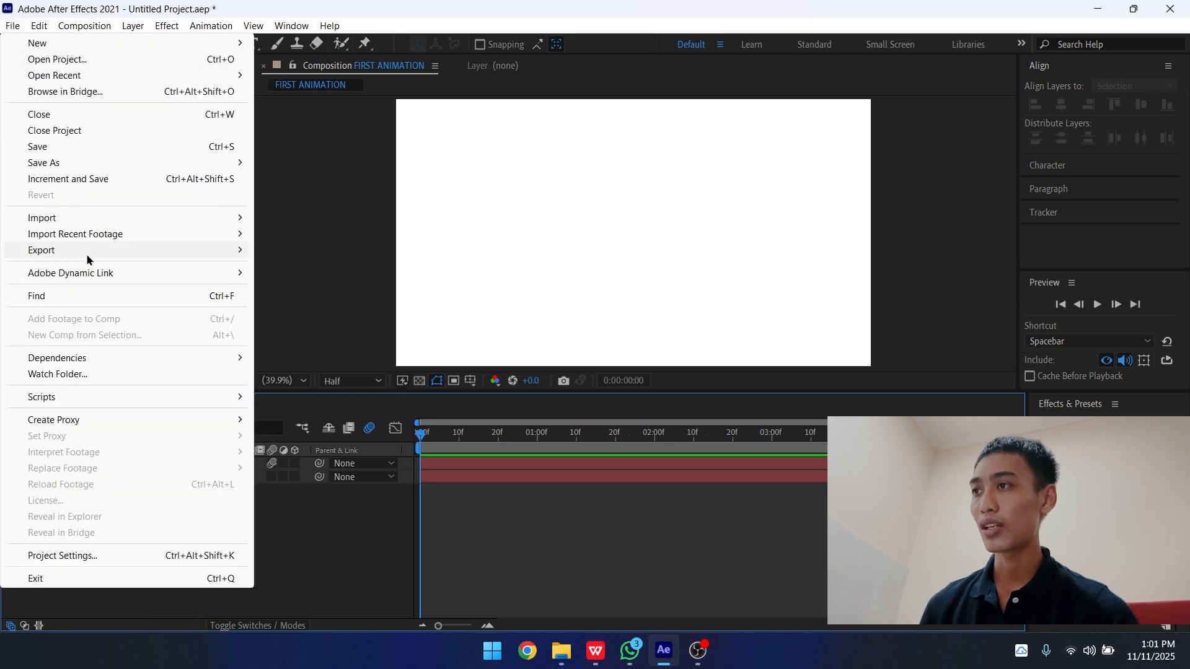
mouse_move(90, 251)
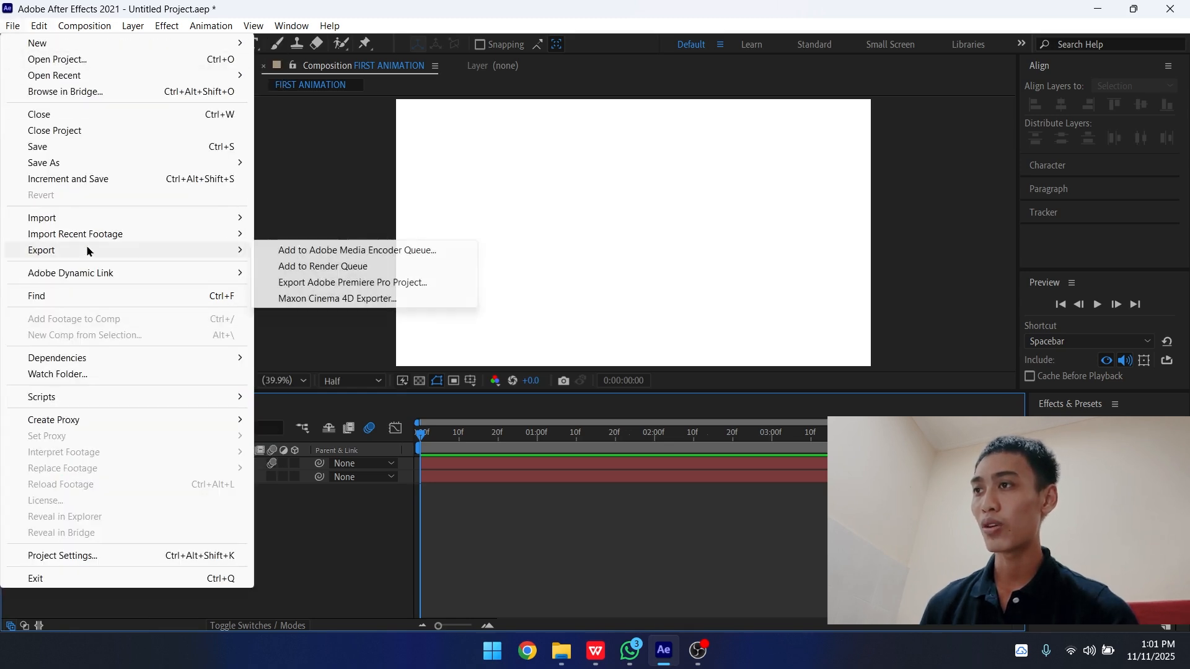
left_click(313, 269)
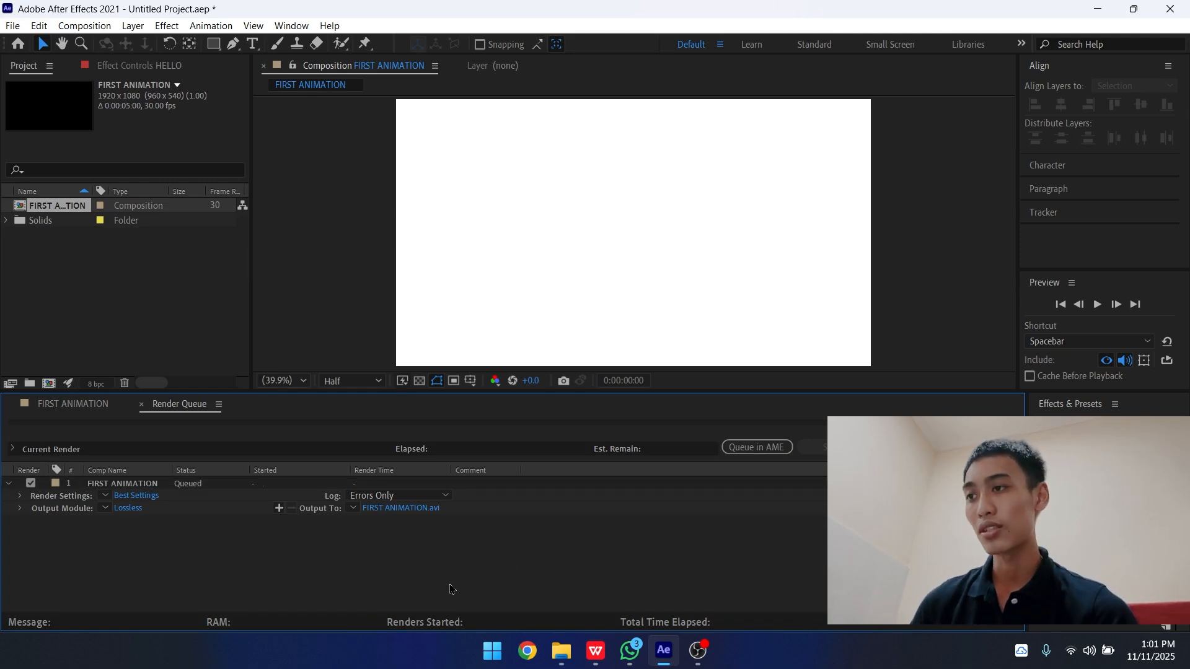
Open the render's output destination and choose the personal folder on Windows-SSD (C:) that holds the FISRT ANIMATION file
left_click(395, 509)
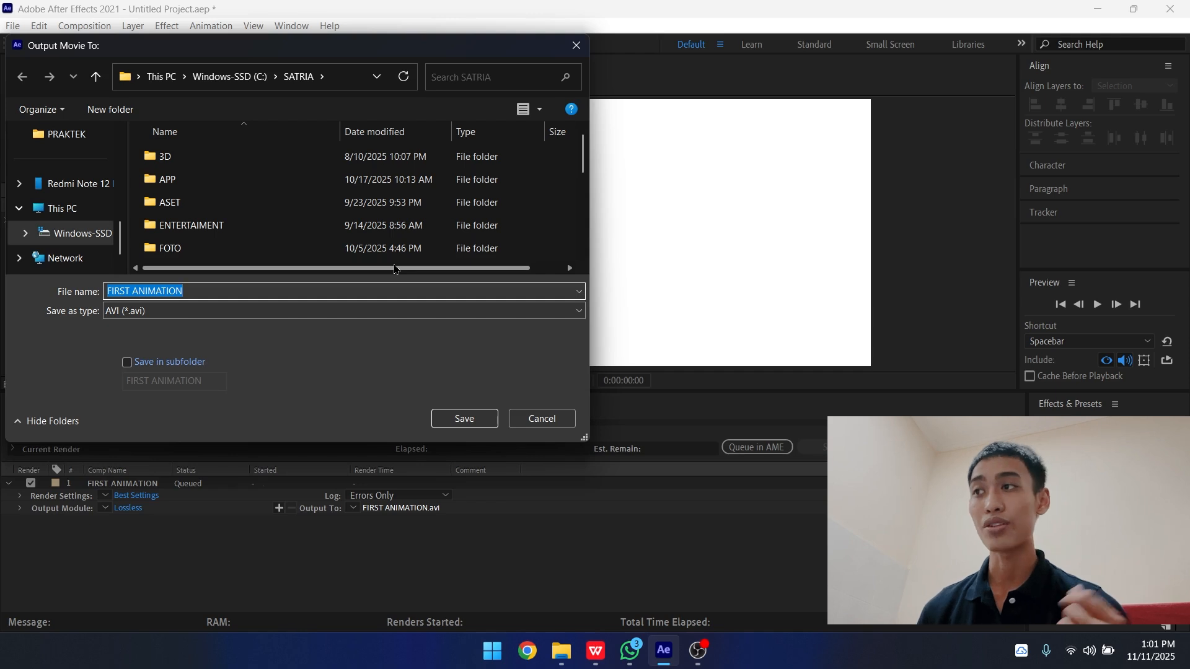
scroll(372, 207, "down", 5)
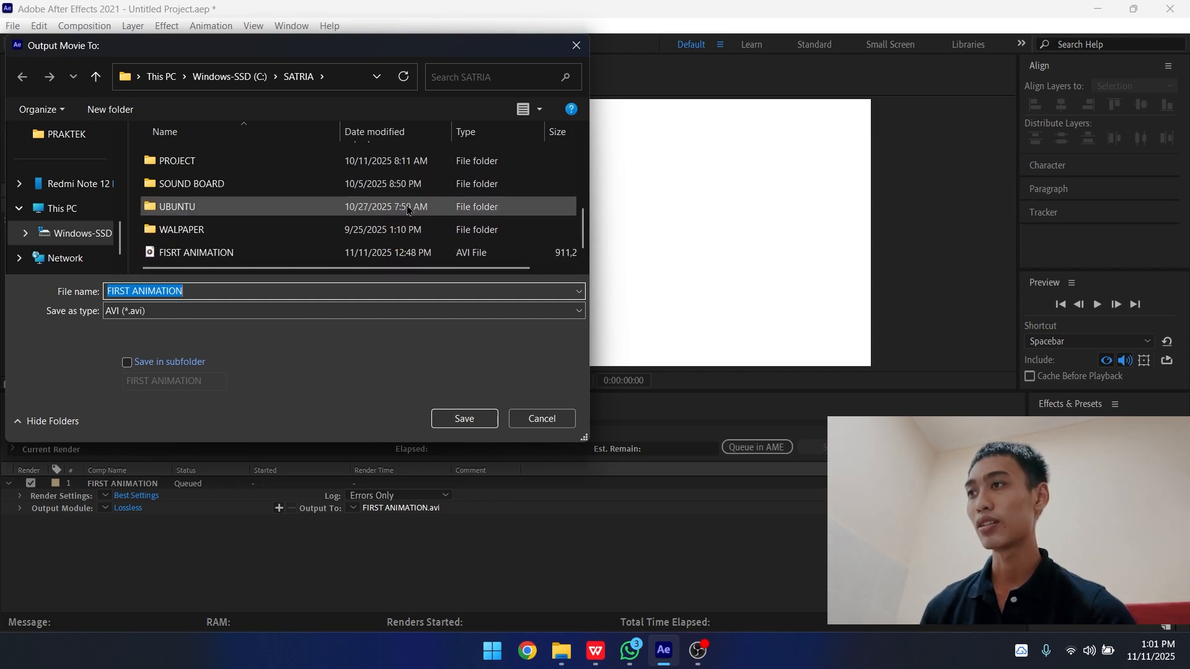
left_click(81, 236)
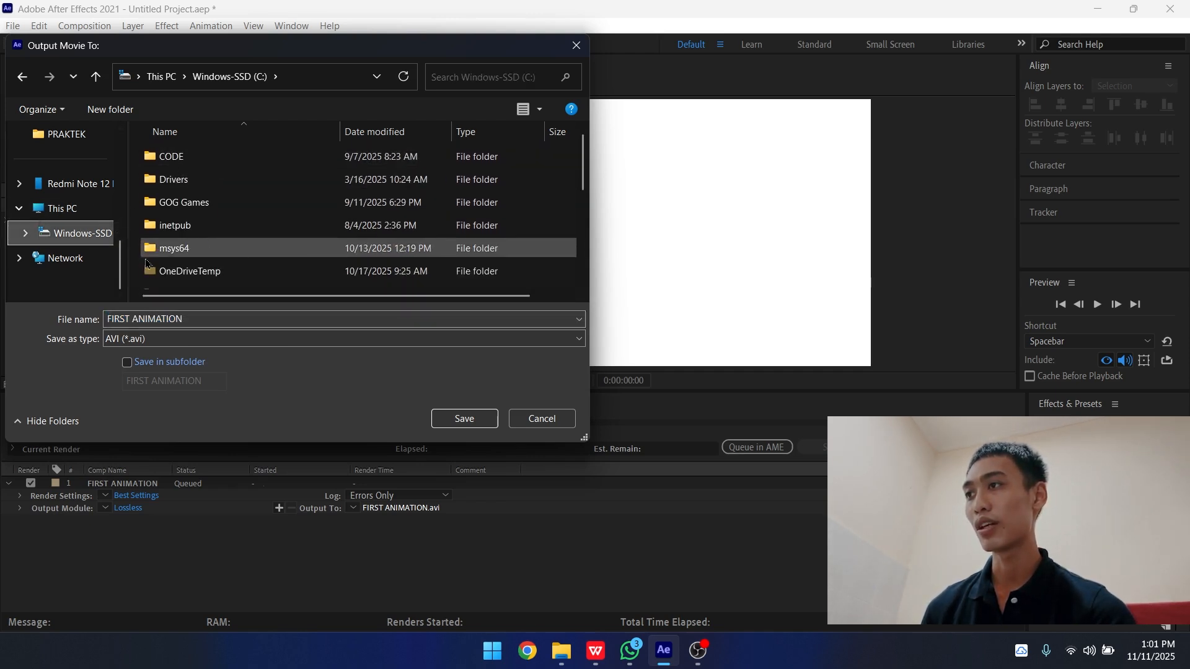
scroll(301, 190, "down", 2)
scroll(301, 191, "down", 2)
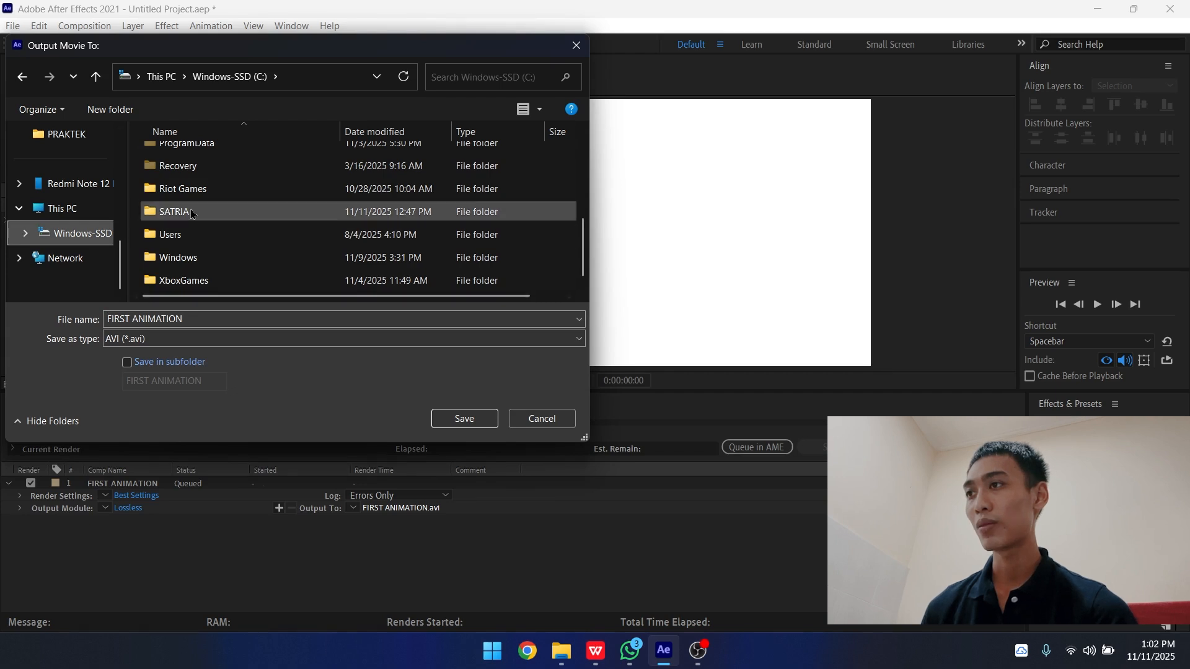
double_click(235, 212)
scroll(421, 228, "down", 5)
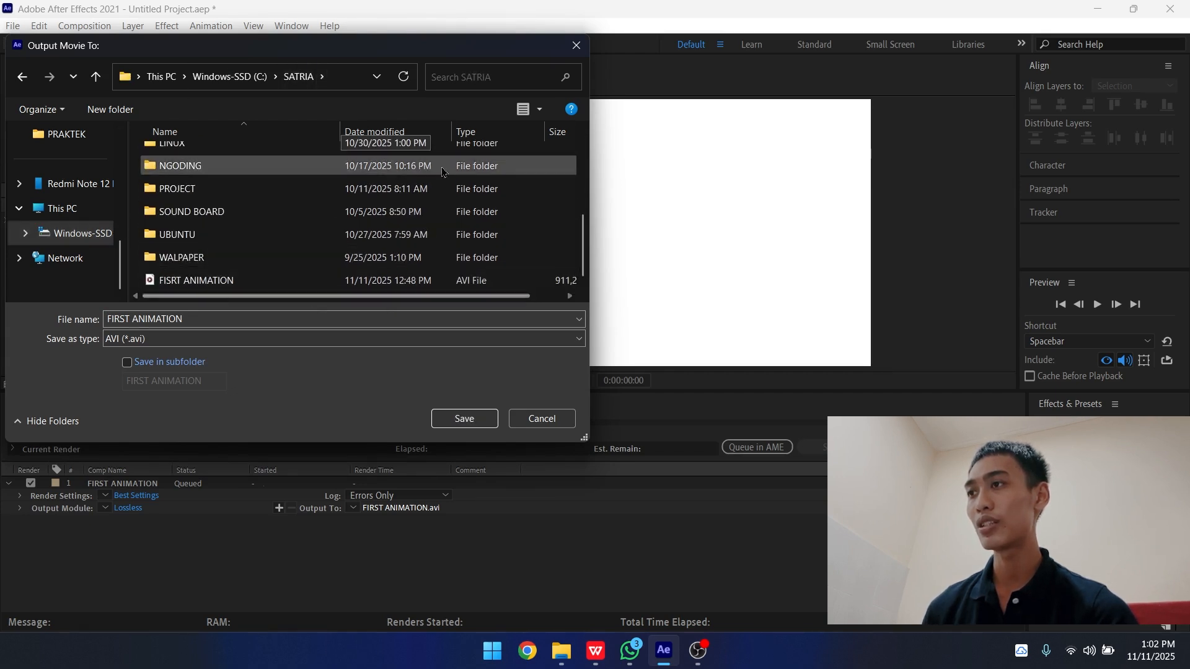
Name the AVI output file ANIMATION, save the destination, and start rendering
double_click(233, 315)
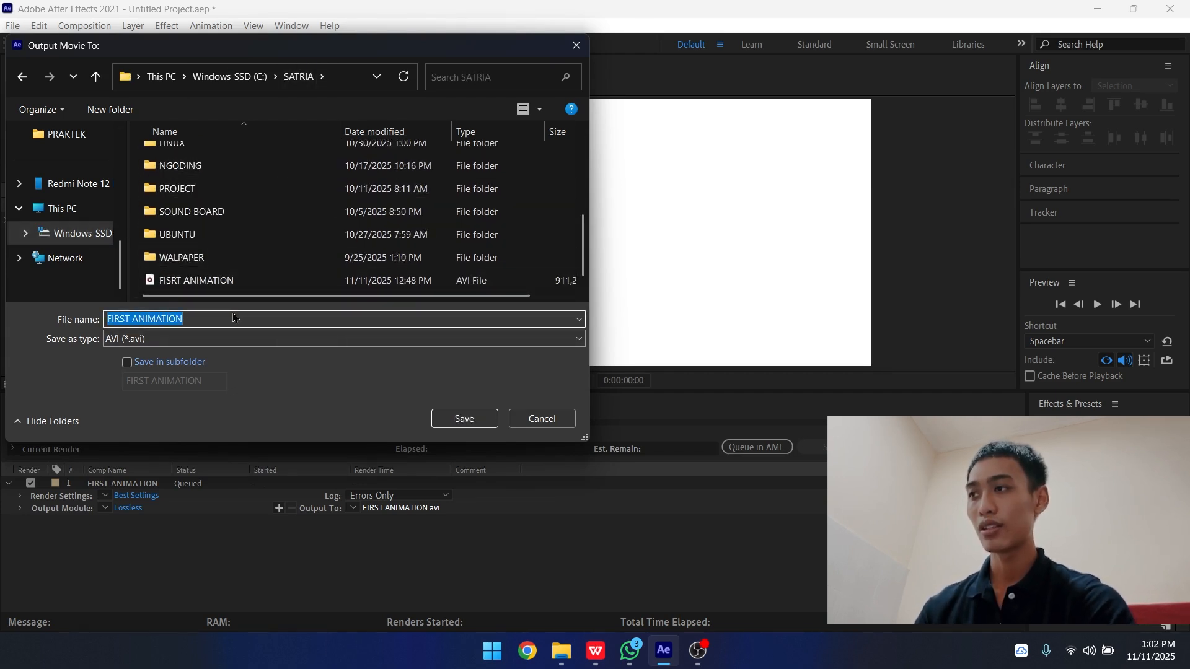
key("BackSpace")
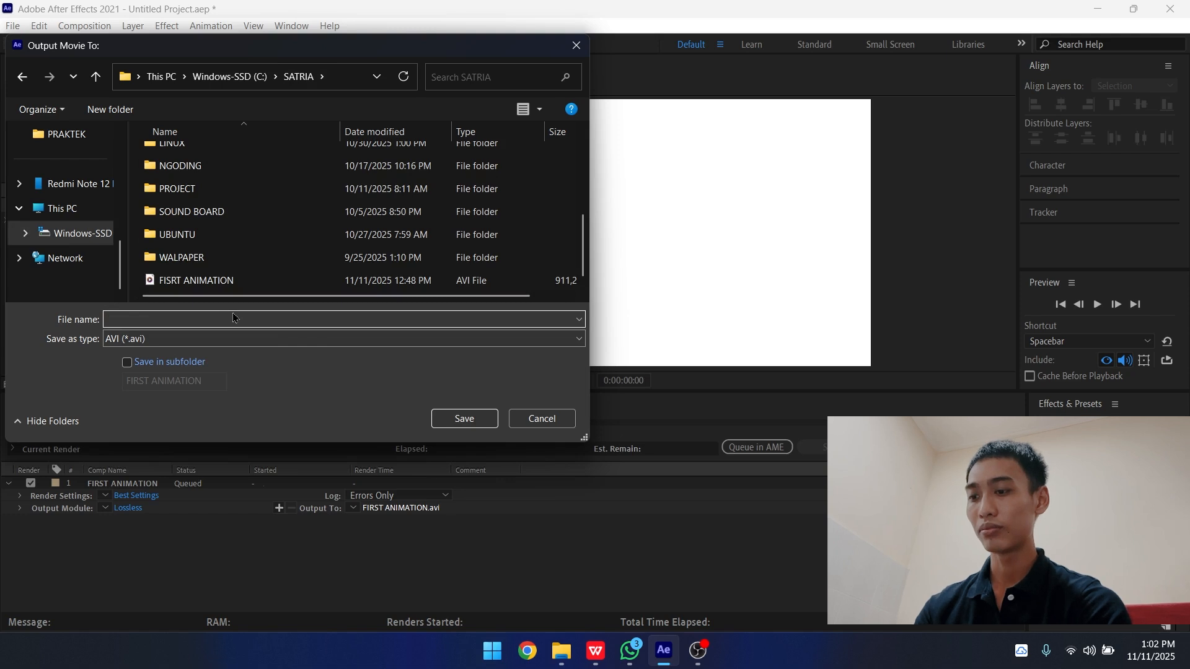
type("RE")
key("BackSpace")
key("BackSpace")
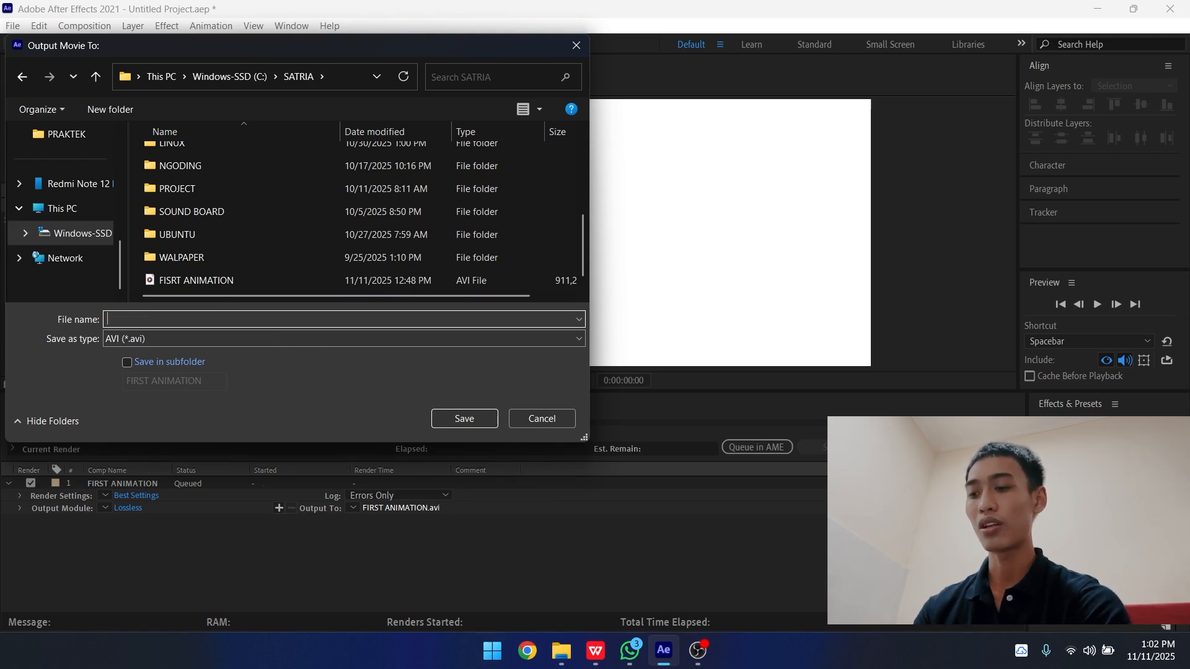
type("ANIMATIO")
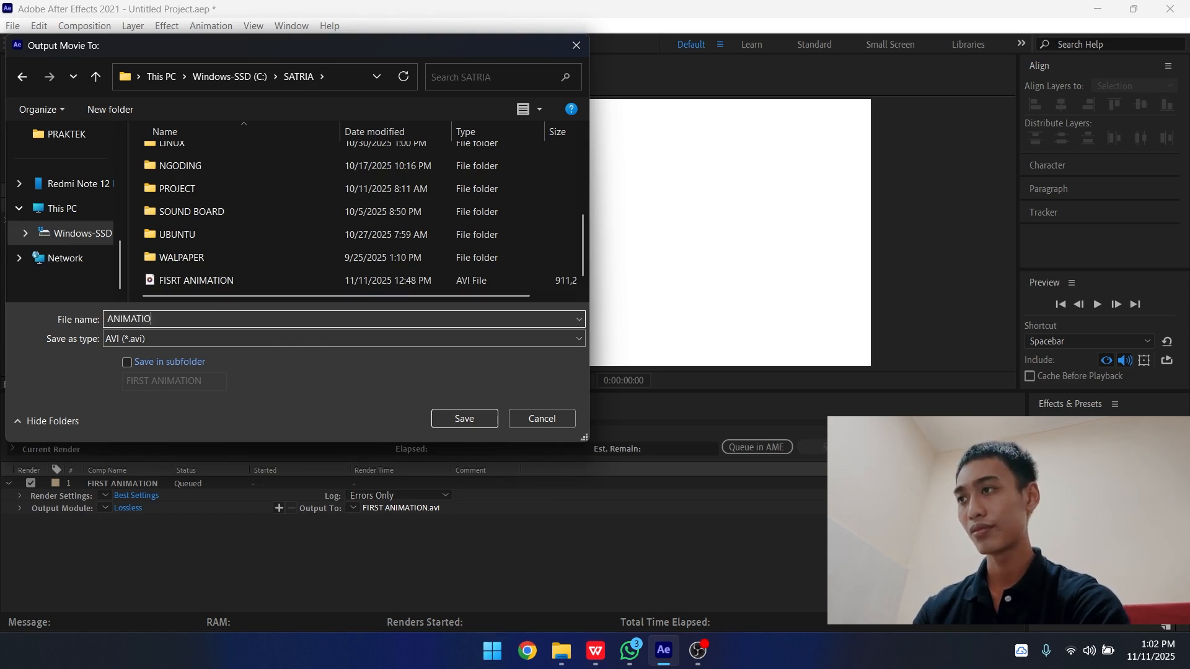
type("N")
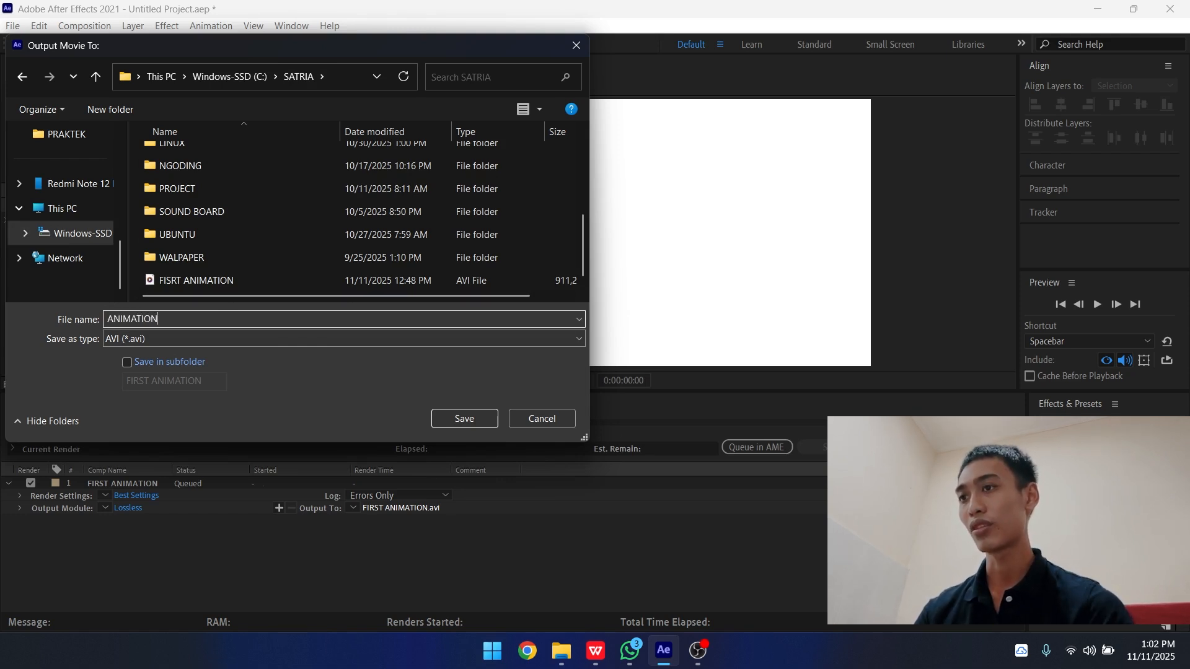
left_click(464, 419)
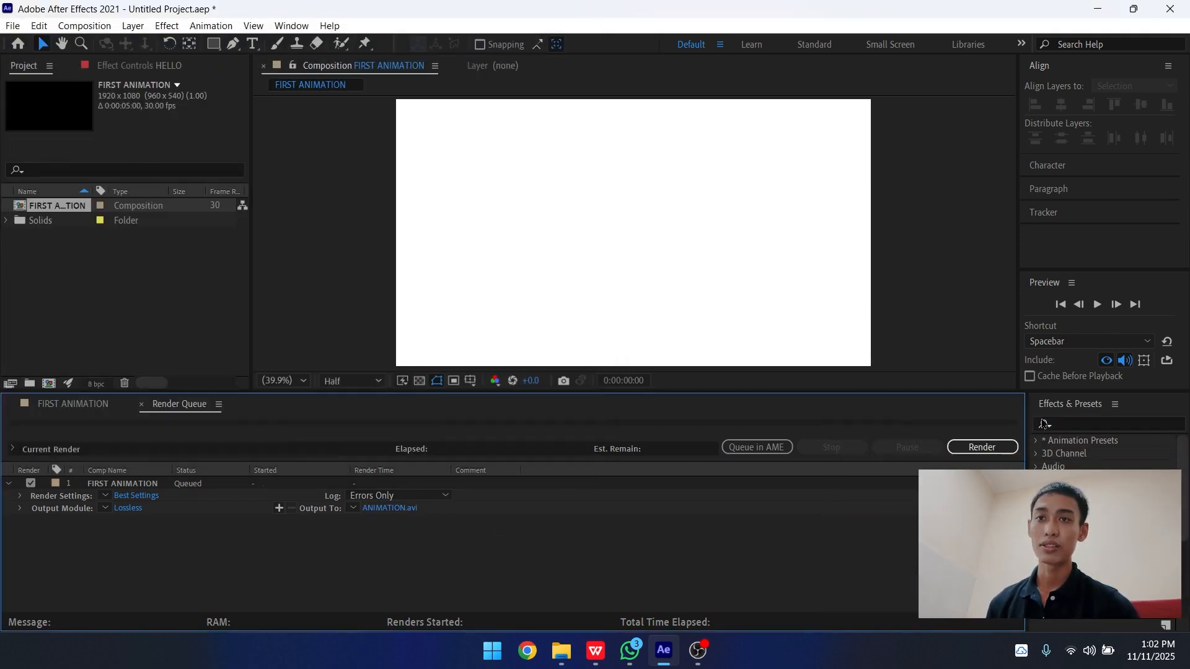
left_click(975, 448)
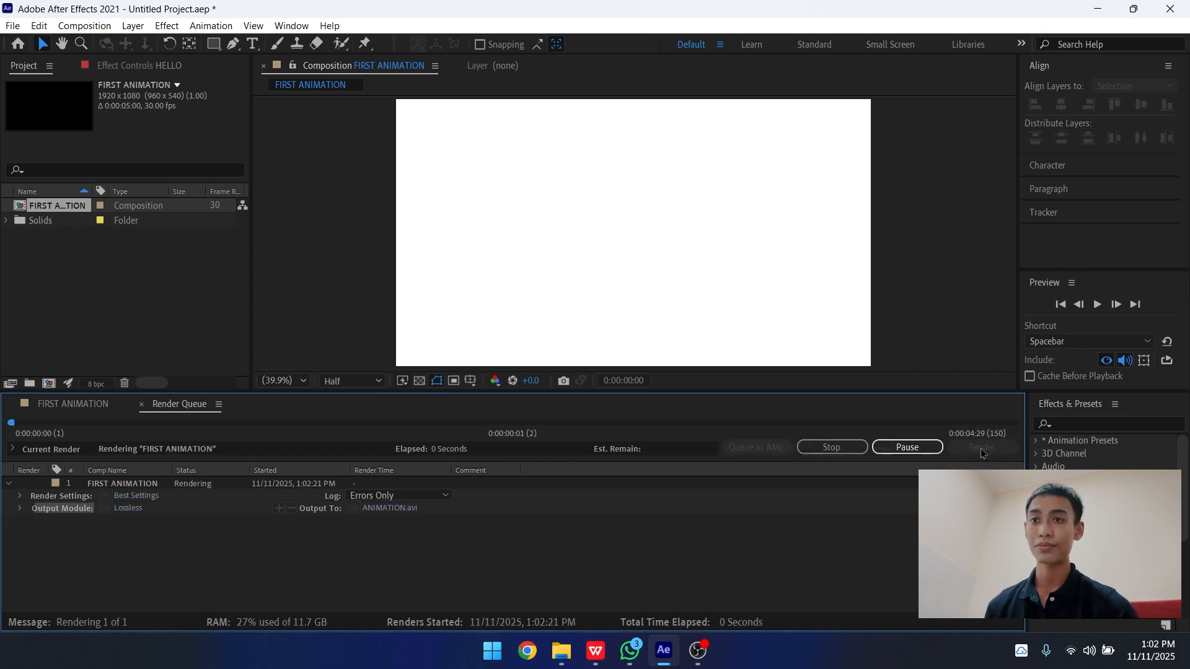